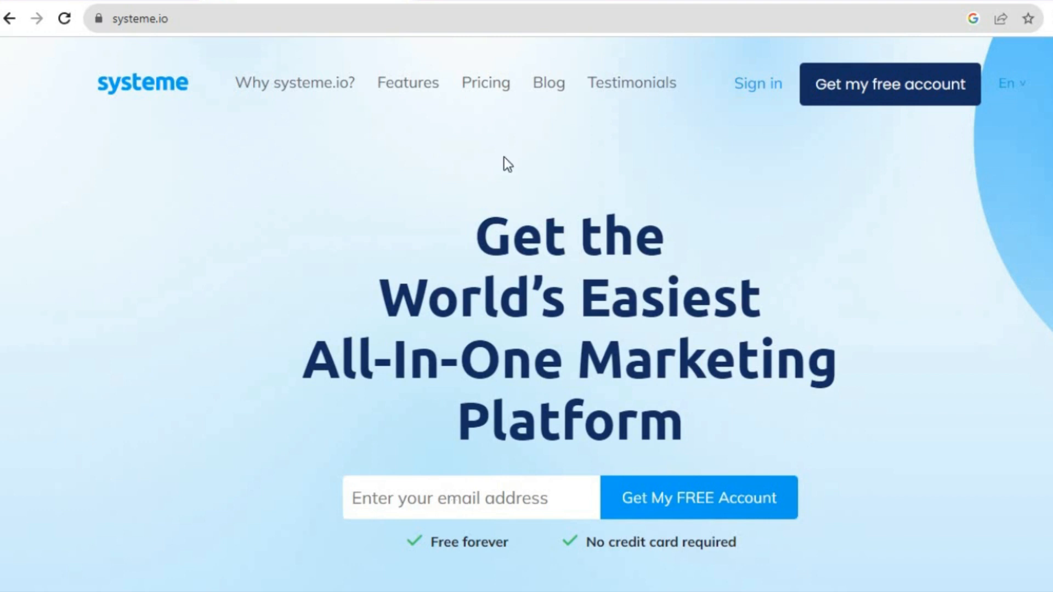
Review the monthly pricing plans and compare the contact, funnel, blog and course limits of each plan.
{"action": "left_click", "coordinate": [483, 100]}
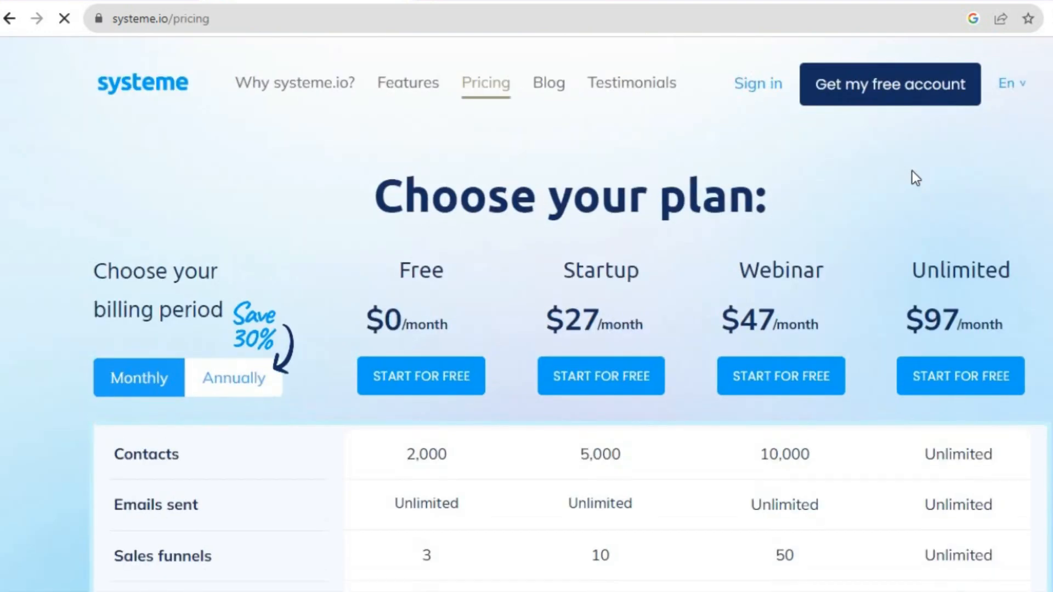
{"action": "scroll", "coordinate": [571, 313], "scroll_direction": "down", "scroll_amount": 2}
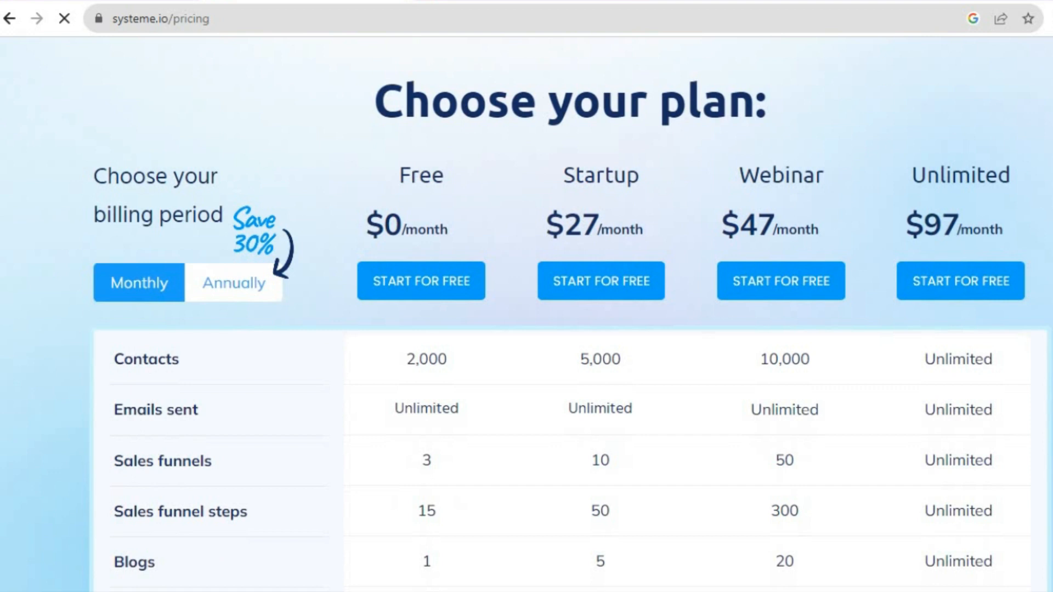
{"action": "scroll", "coordinate": [570, 313], "scroll_direction": "down", "scroll_amount": 1}
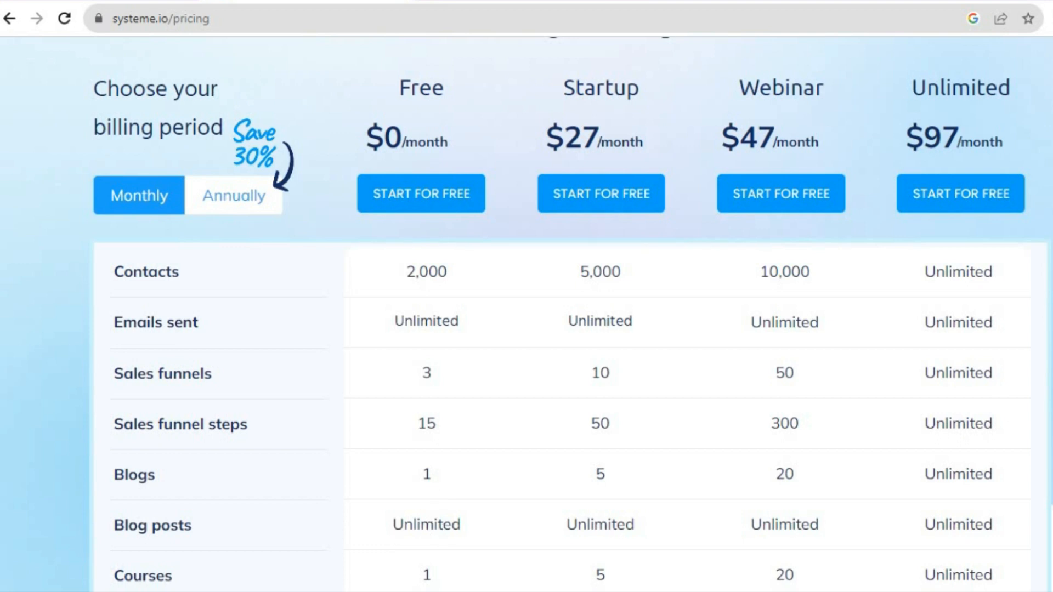
{"action": "scroll", "coordinate": [526, 329], "scroll_direction": "down", "scroll_amount": 3}
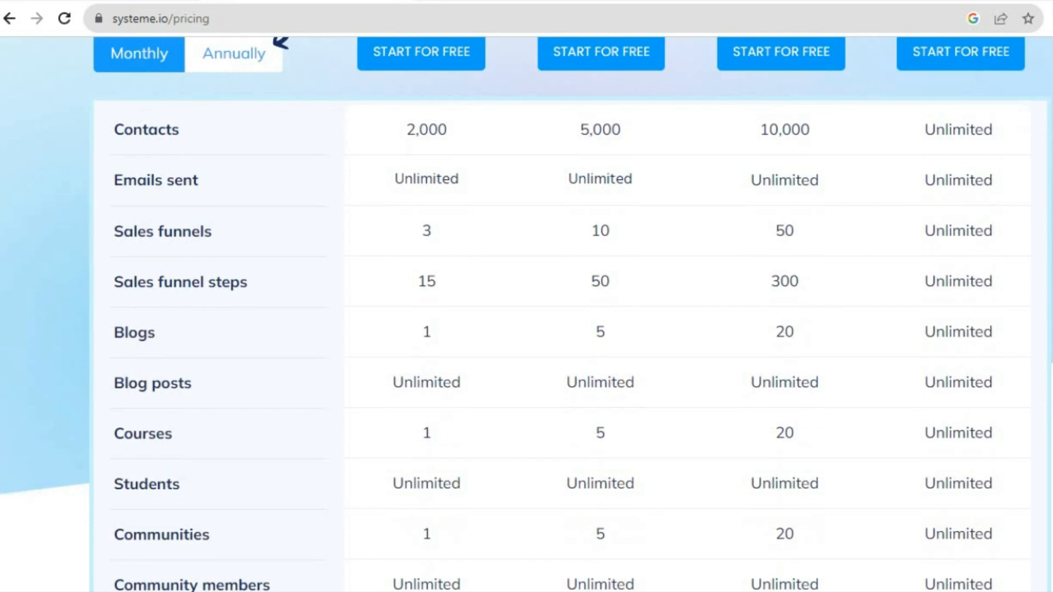
{"action": "scroll", "coordinate": [526, 314], "scroll_direction": "down", "scroll_amount": 1}
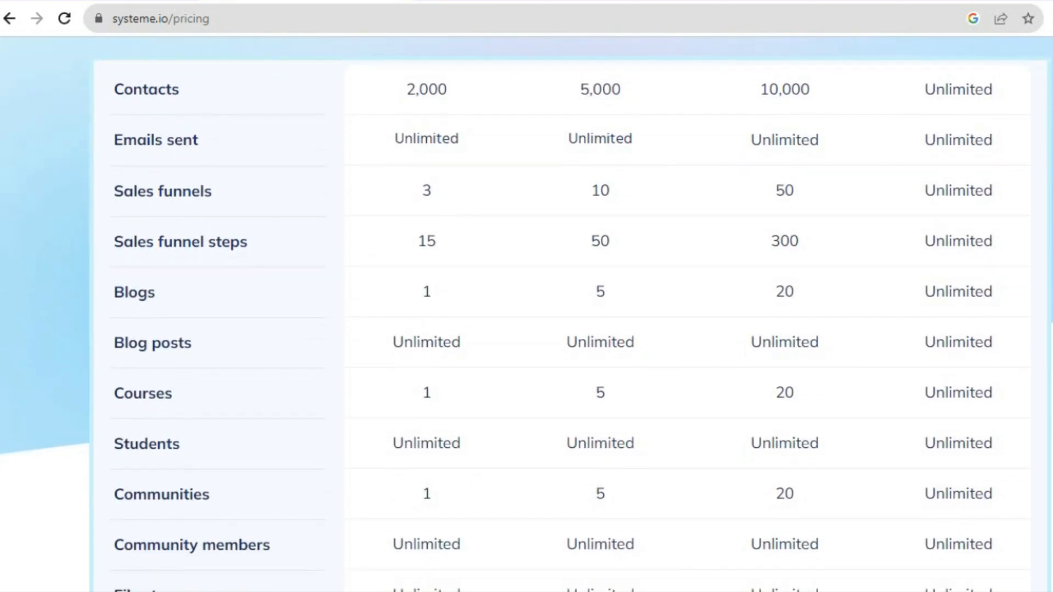
{"action": "scroll", "coordinate": [526, 314], "scroll_direction": "up", "scroll_amount": 3}
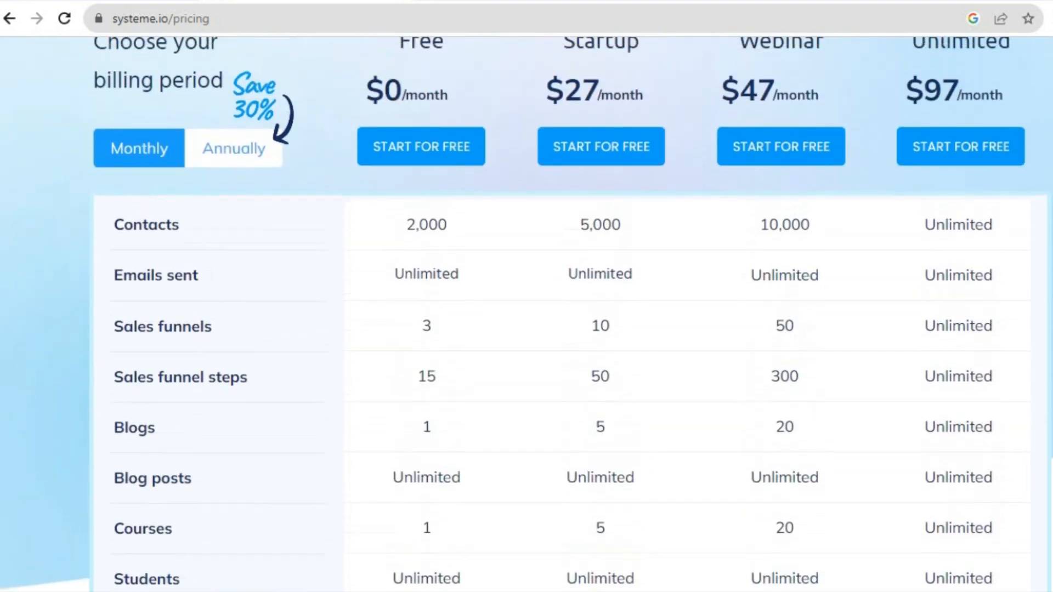
{"action": "scroll", "coordinate": [751, 141], "scroll_direction": "up", "scroll_amount": 1}
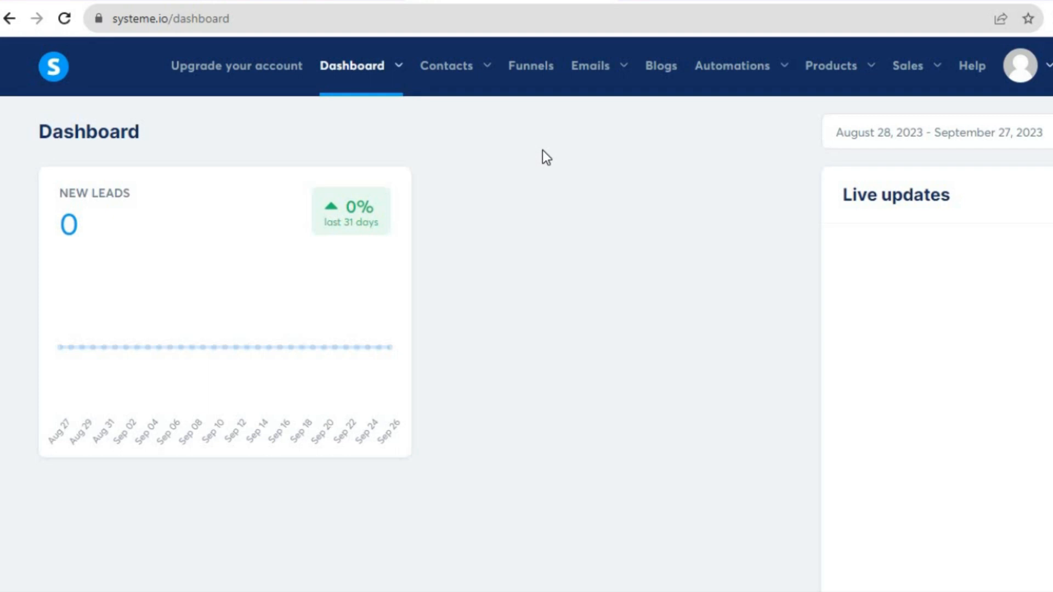
Start a new funnel named Test with the goal of selling a product or service.
{"action": "left_click", "coordinate": [531, 68]}
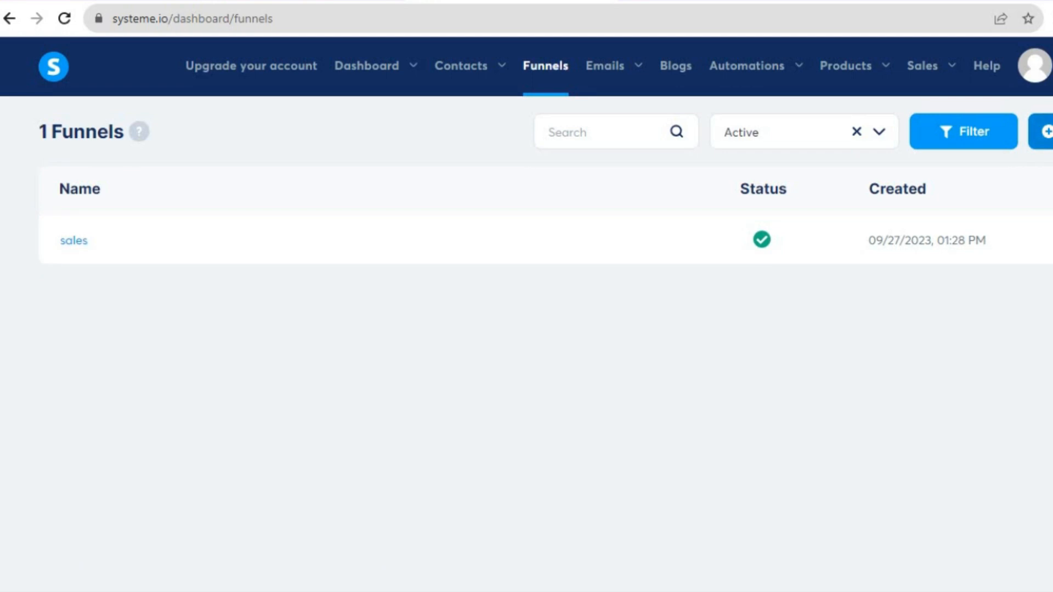
{"action": "left_click", "coordinate": [1047, 132]}
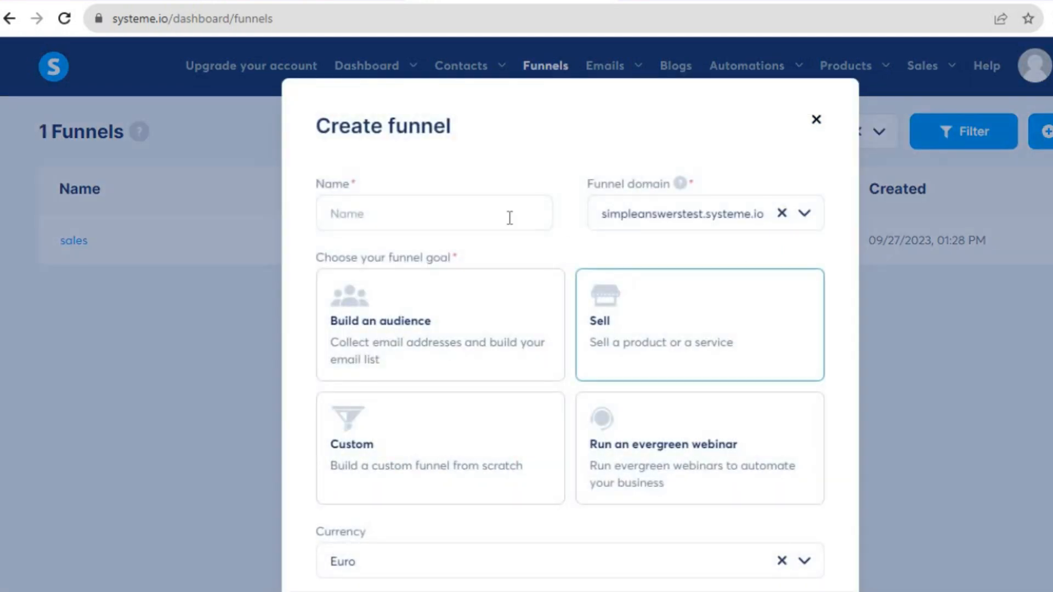
{"action": "left_click", "coordinate": [471, 209]}
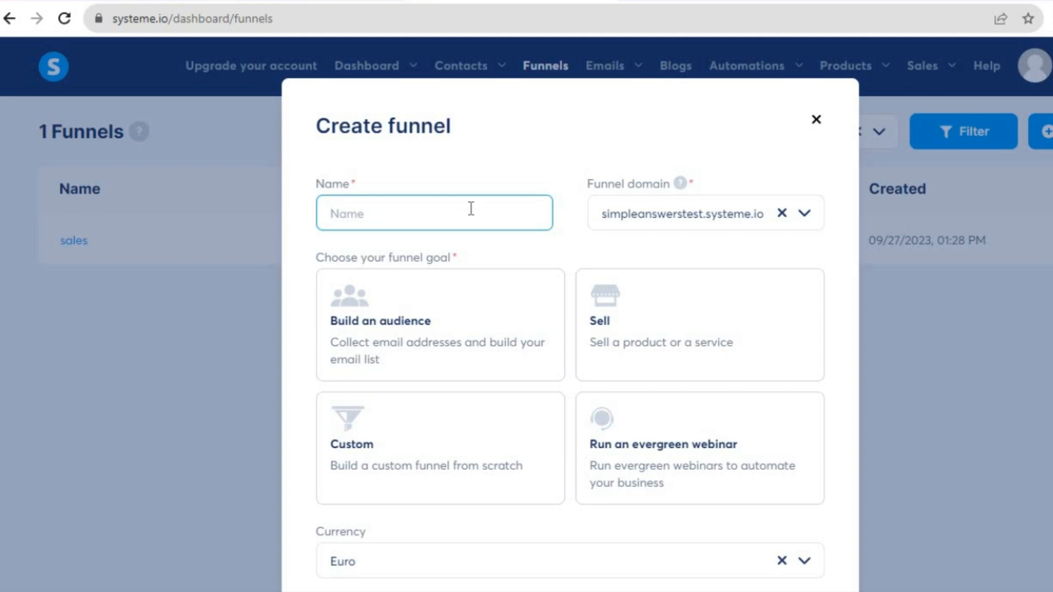
{"action": "type", "text": "Test"}
{"action": "left_click", "coordinate": [515, 290]}
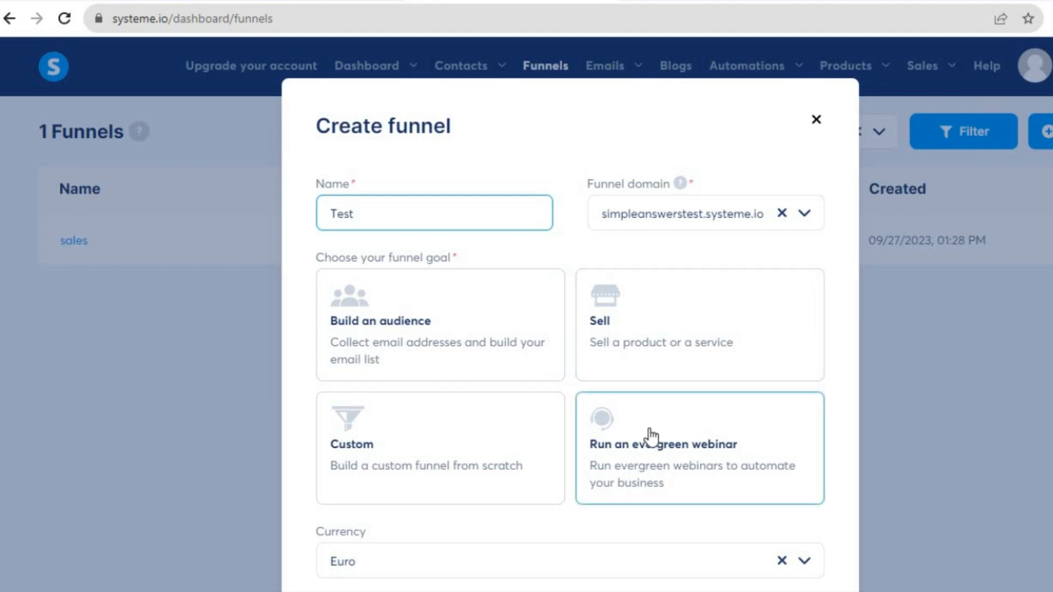
{"action": "left_click", "coordinate": [657, 322]}
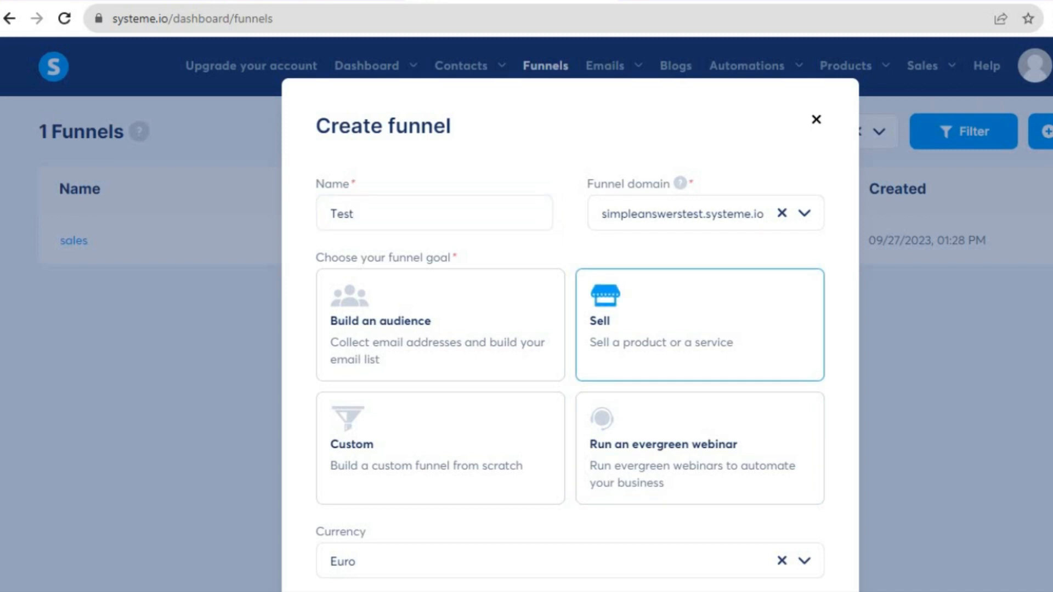
Set the funnel's currency to U.S. Dollar and save the funnel.
{"action": "scroll", "coordinate": [686, 473], "scroll_direction": "down", "scroll_amount": 2}
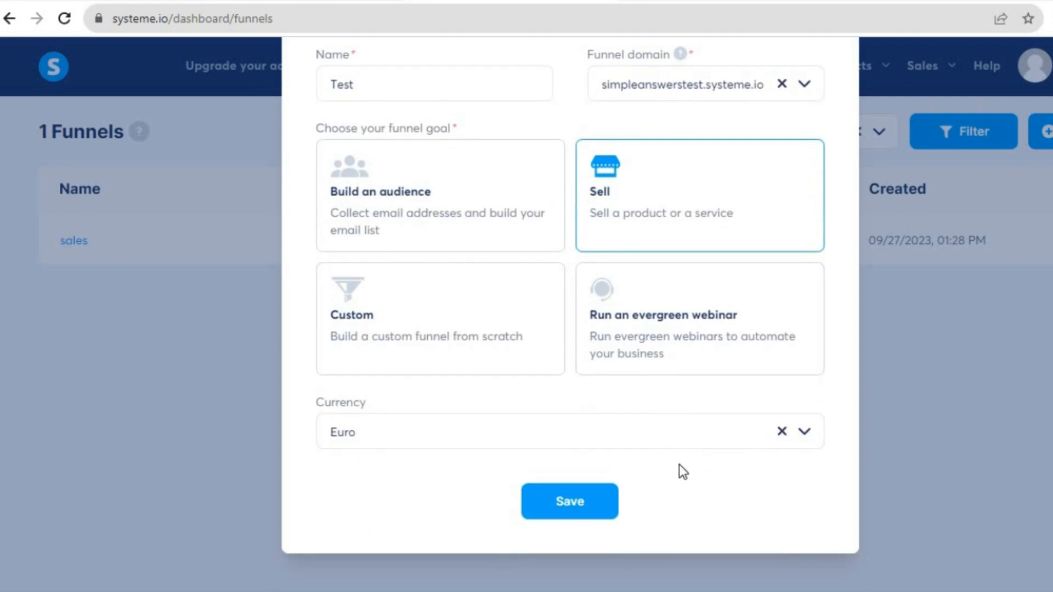
{"action": "left_click", "coordinate": [781, 431]}
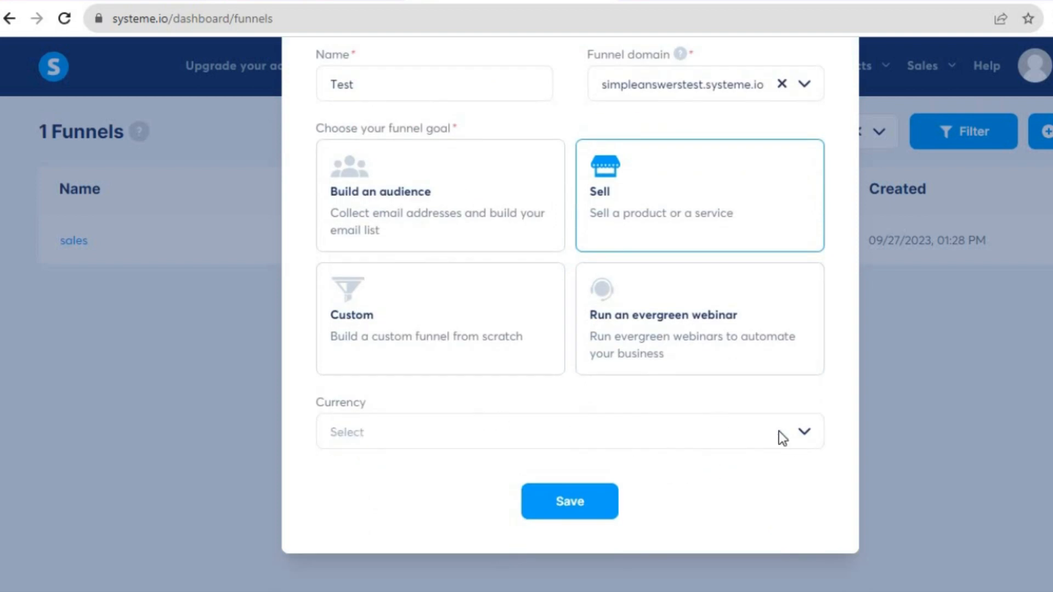
{"action": "left_click", "coordinate": [711, 433]}
{"action": "type", "text": "u"}
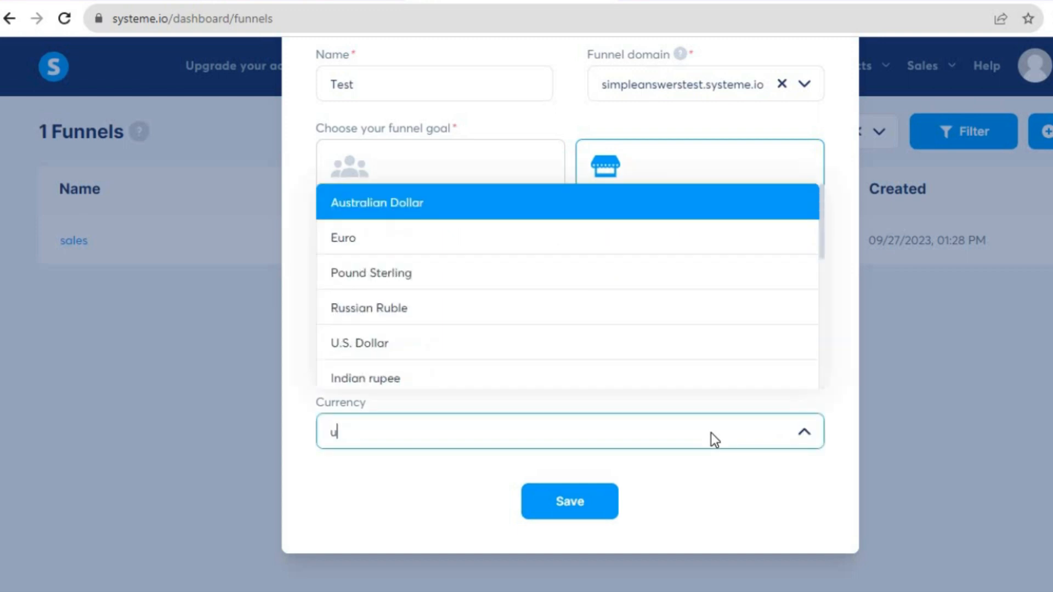
{"action": "left_click", "coordinate": [650, 357]}
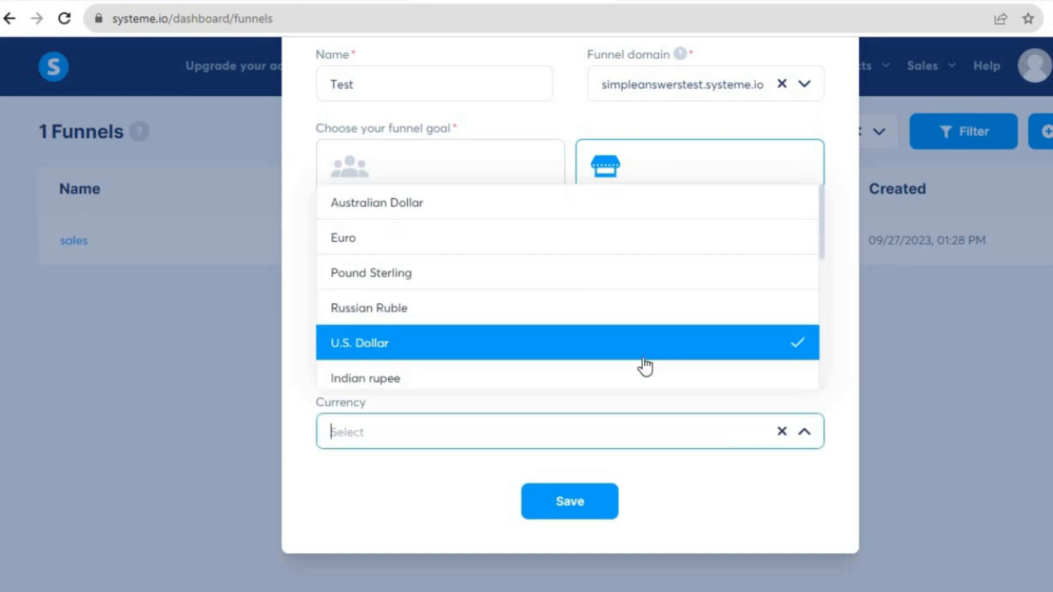
{"action": "left_click", "coordinate": [585, 505]}
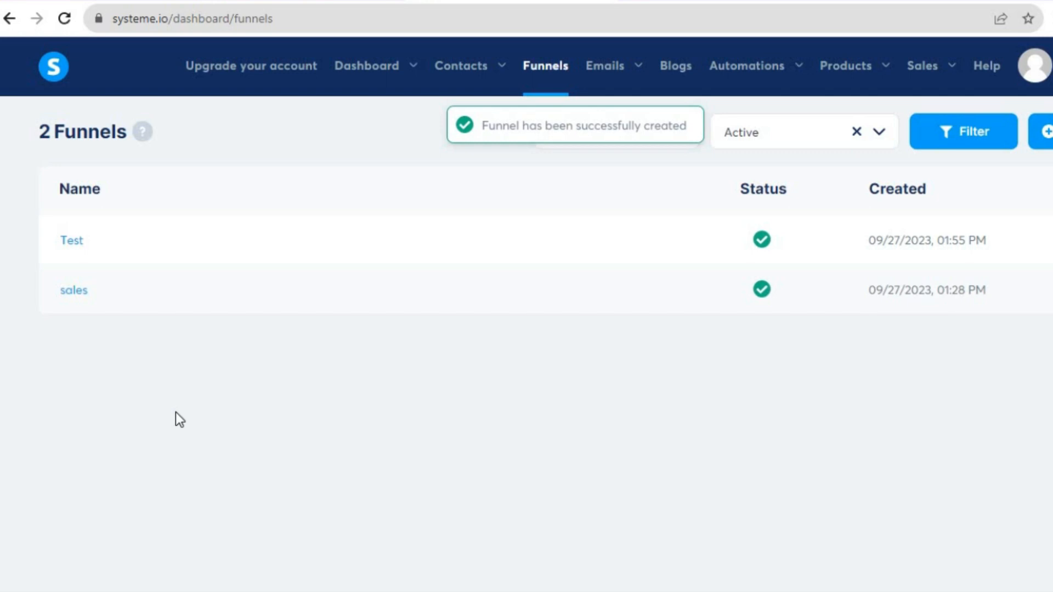
Open the Test funnel and look over the templates offered for its order form.
{"action": "left_click", "coordinate": [72, 242]}
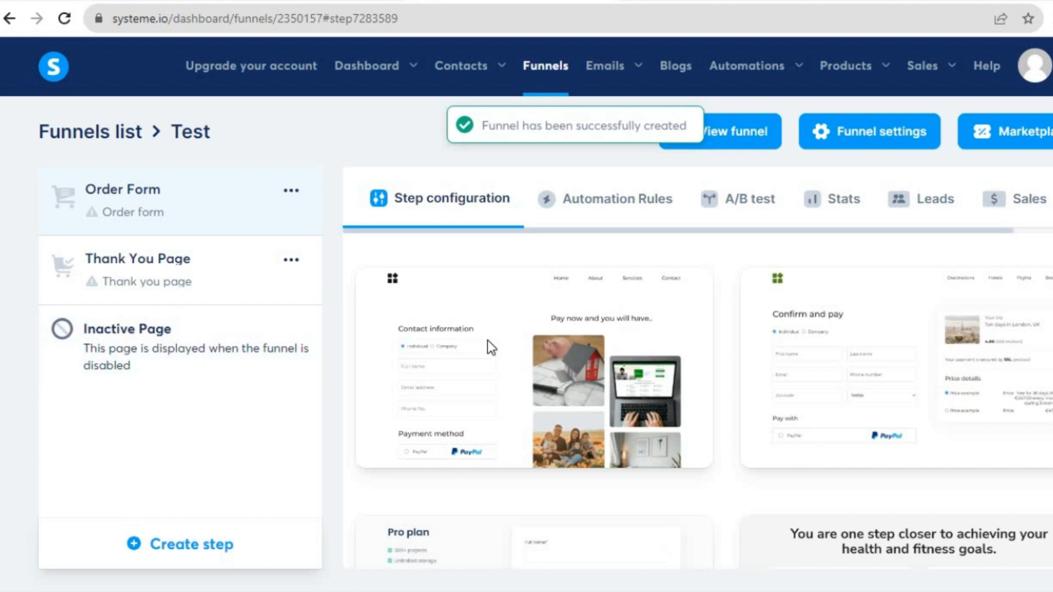
{"action": "mouse_move", "coordinate": [527, 310]}
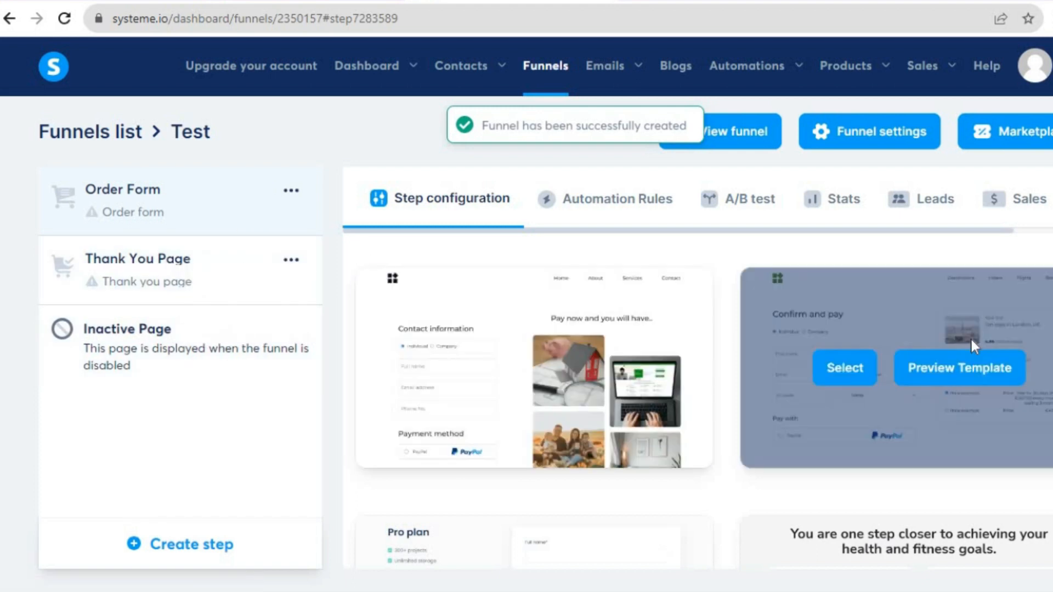
{"action": "mouse_move", "coordinate": [801, 321]}
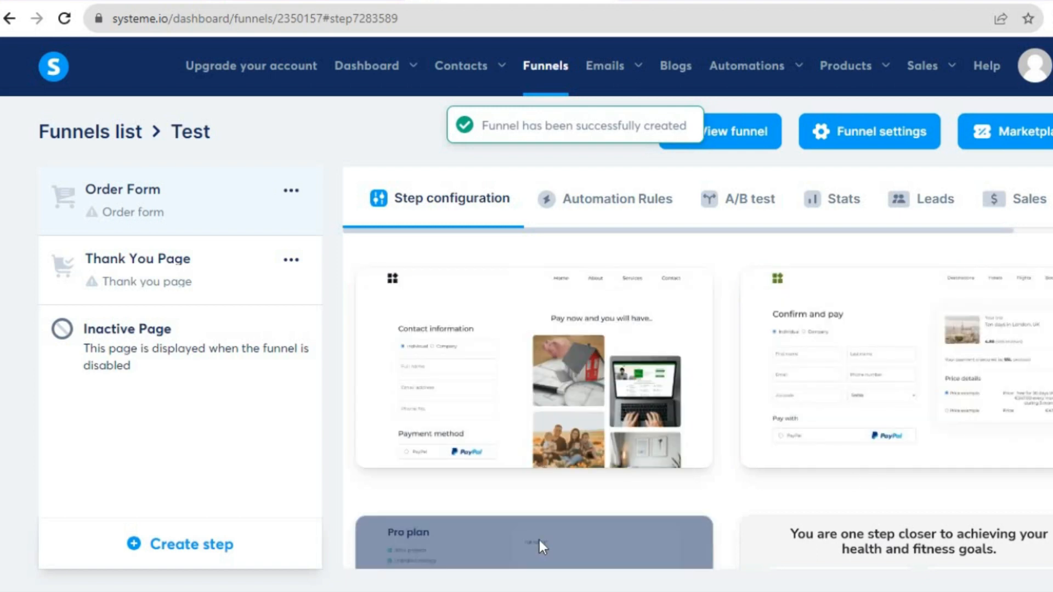
Add a funnel step named "landing page" of type Squeeze page.
{"action": "left_click", "coordinate": [173, 546]}
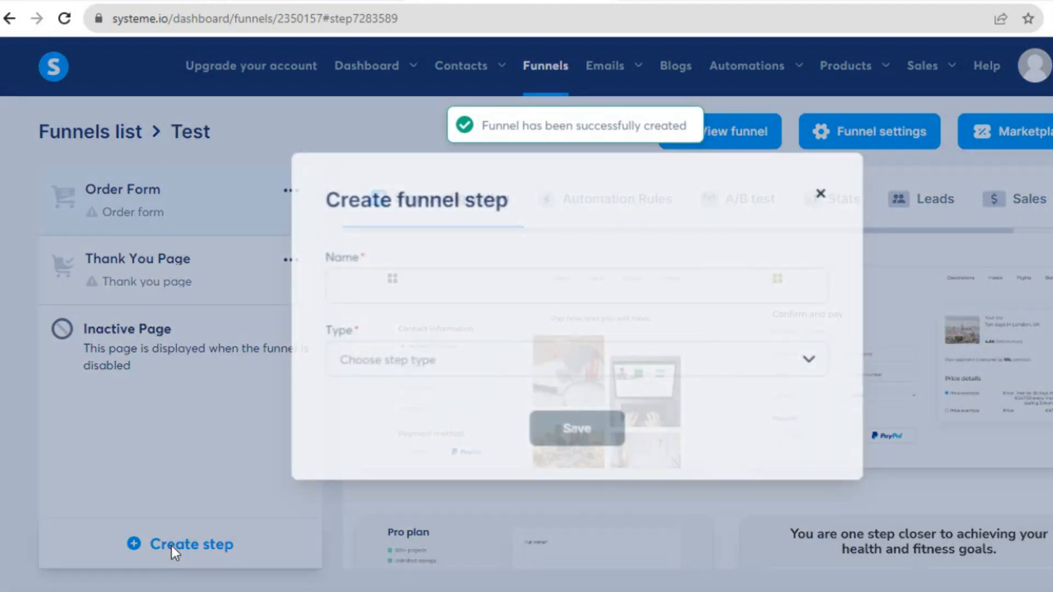
{"action": "left_click", "coordinate": [435, 300]}
{"action": "type", "text": "landing p"}
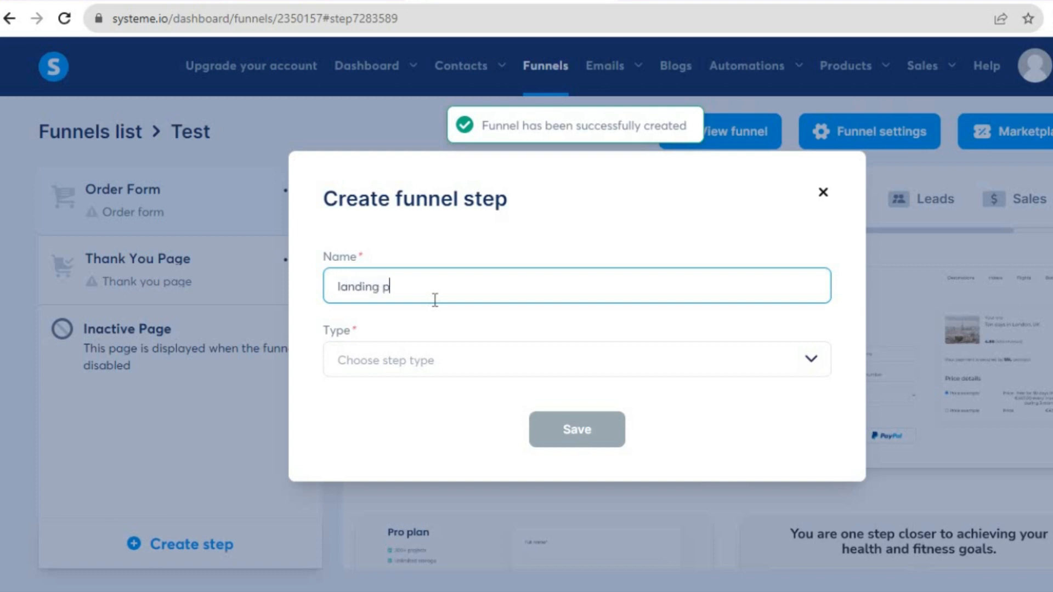
{"action": "type", "text": "age"}
{"action": "left_click", "coordinate": [499, 363]}
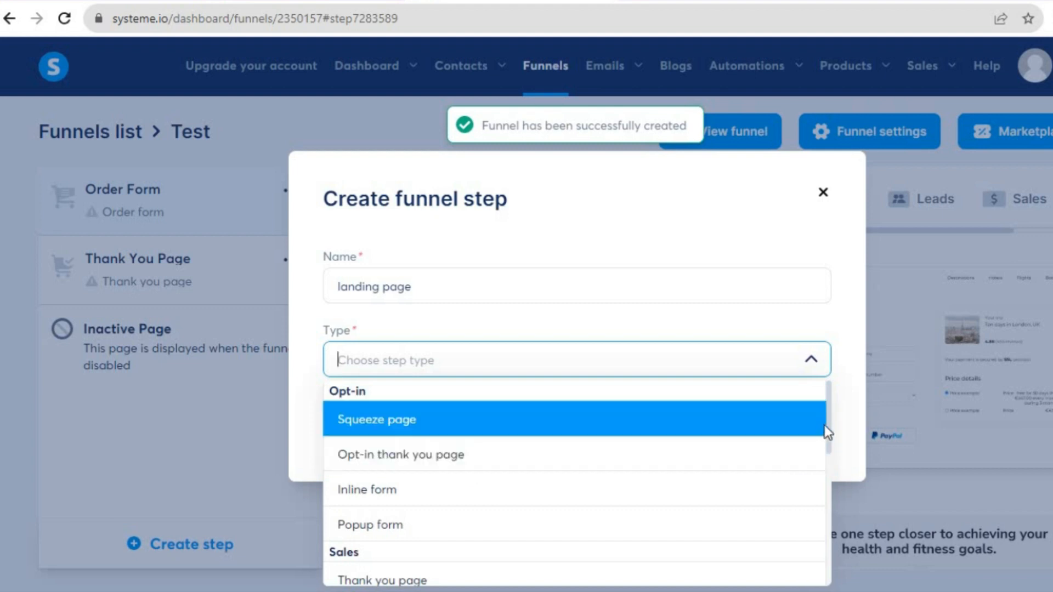
{"action": "mouse_move", "coordinate": [828, 425]}
{"action": "left_mouse_down"}
{"action": "mouse_move", "coordinate": [809, 558]}
{"action": "mouse_move", "coordinate": [823, 407]}
{"action": "left_mouse_up"}
{"action": "left_click", "coordinate": [654, 419]}
{"action": "left_click", "coordinate": [591, 427]}
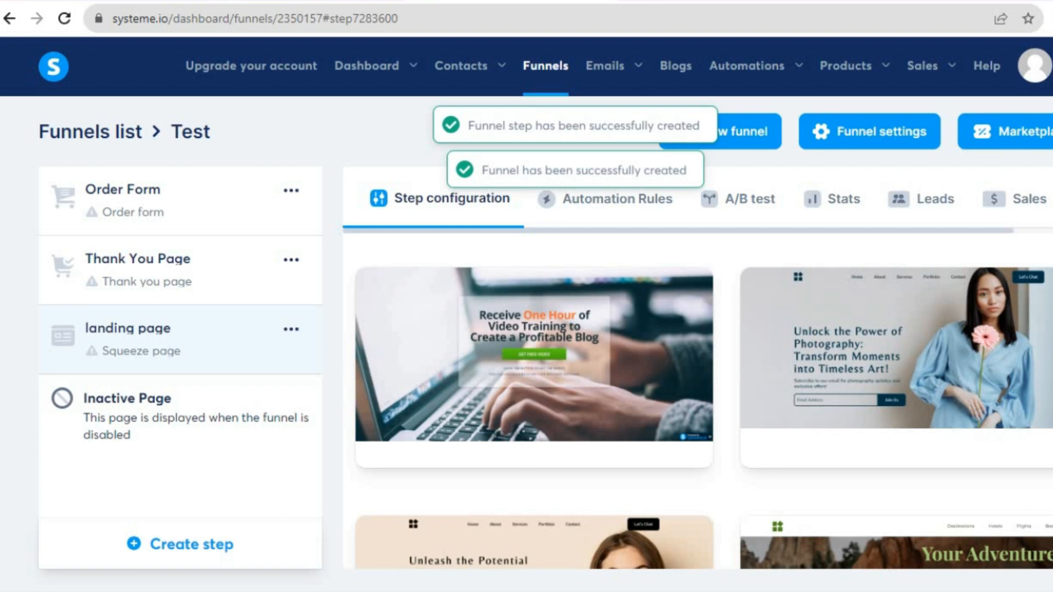
Browse the squeeze page templates, choose a photography template for the landing page, and open the page for editing.
{"action": "scroll", "coordinate": [697, 369], "scroll_direction": "down", "scroll_amount": 10}
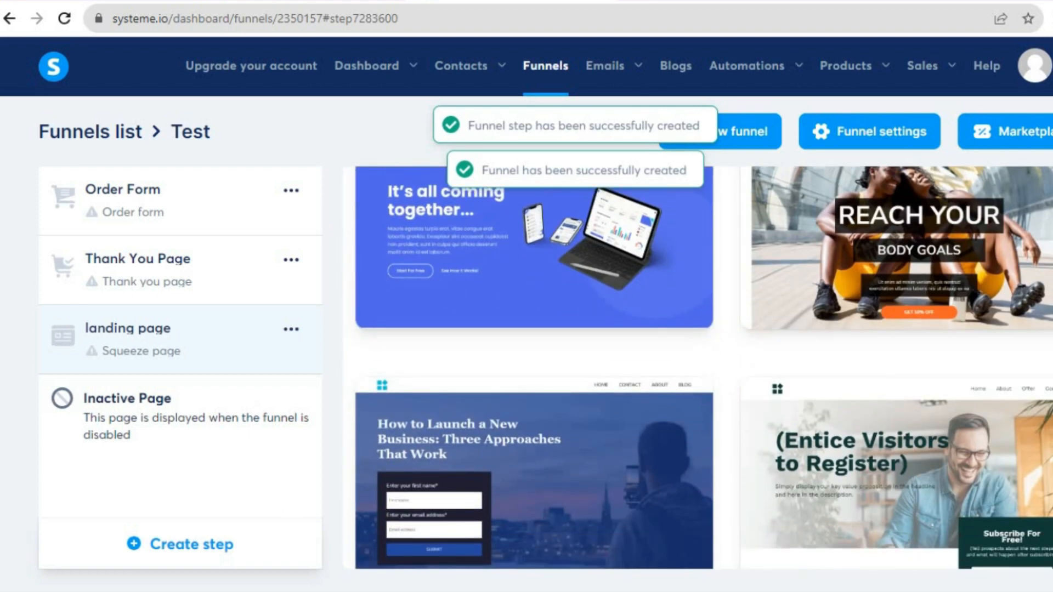
{"action": "scroll", "coordinate": [698, 369], "scroll_direction": "down", "scroll_amount": 5}
{"action": "scroll", "coordinate": [698, 368], "scroll_direction": "up", "scroll_amount": 4}
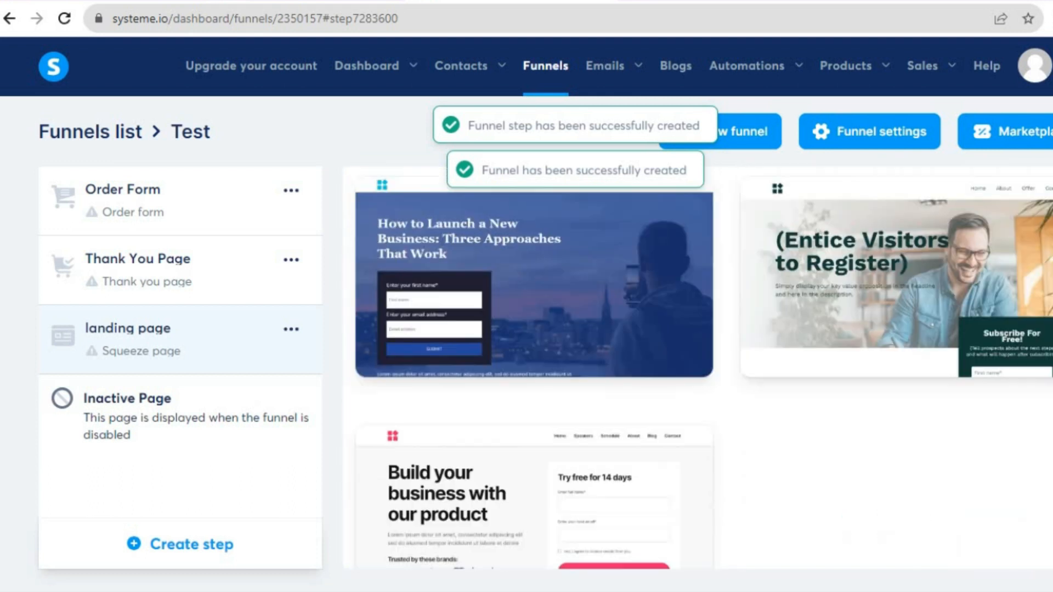
{"action": "scroll", "coordinate": [698, 369], "scroll_direction": "down", "scroll_amount": 5}
{"action": "scroll", "coordinate": [698, 369], "scroll_direction": "up", "scroll_amount": 12}
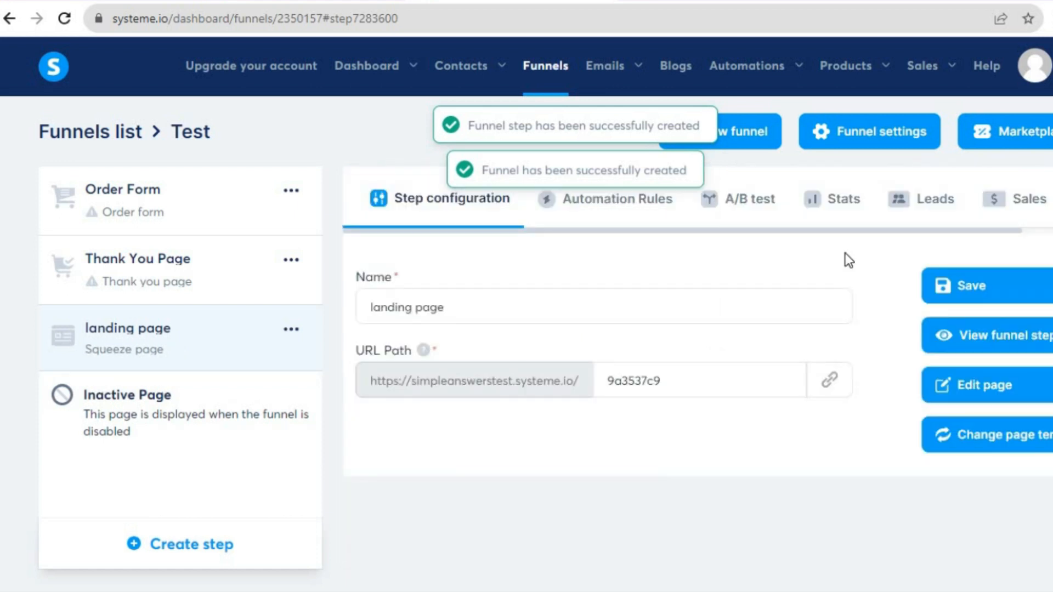
{"action": "left_click", "coordinate": [942, 390]}
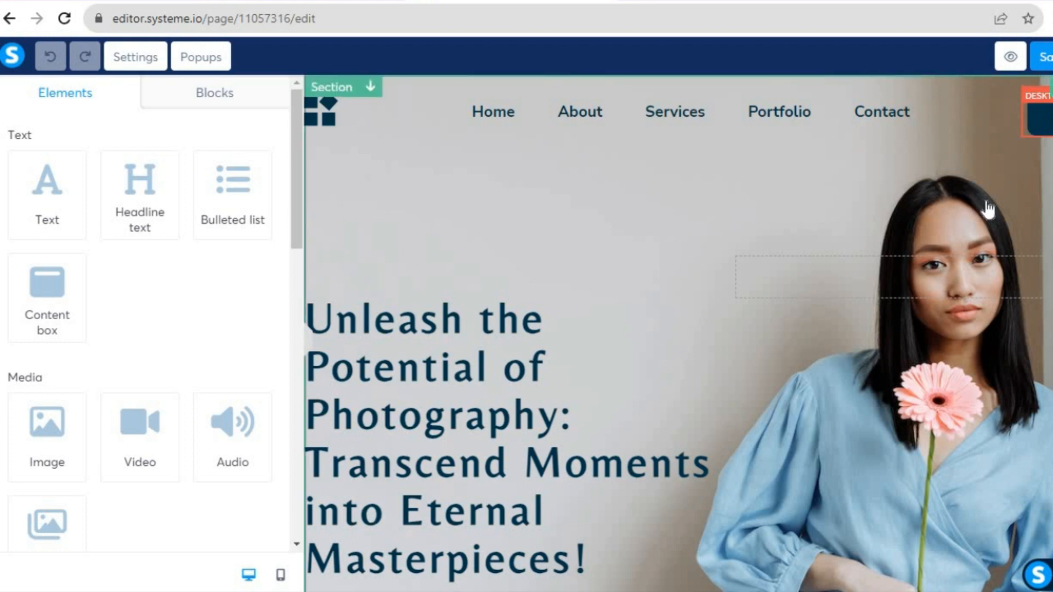
Examine the landing page template's sections from the header to the footer and back.
{"action": "scroll", "coordinate": [678, 333], "scroll_direction": "down", "scroll_amount": 10}
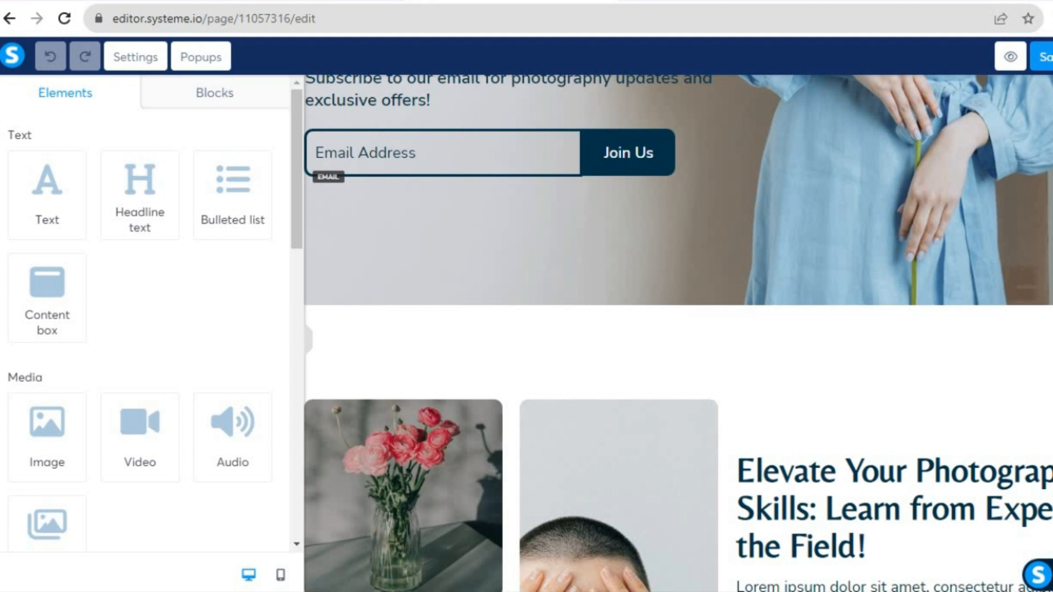
{"action": "scroll", "coordinate": [678, 333], "scroll_direction": "down", "scroll_amount": 10}
{"action": "scroll", "coordinate": [678, 333], "scroll_direction": "down", "scroll_amount": 15}
{"action": "scroll", "coordinate": [678, 333], "scroll_direction": "up", "scroll_amount": 10}
{"action": "scroll", "coordinate": [933, 364], "scroll_direction": "up", "scroll_amount": 3}
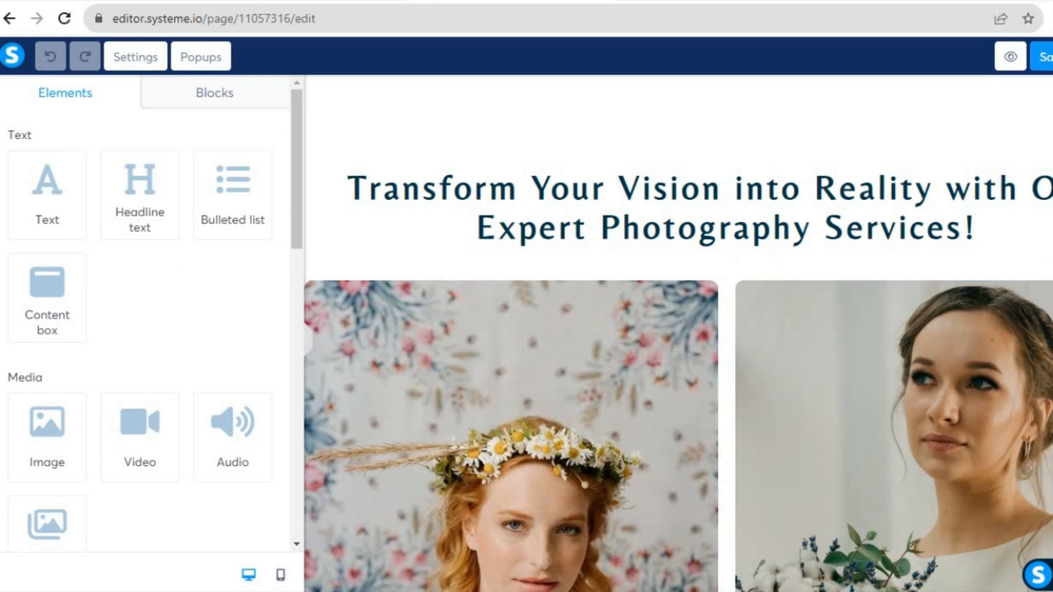
{"action": "scroll", "coordinate": [678, 333], "scroll_direction": "down", "scroll_amount": 20}
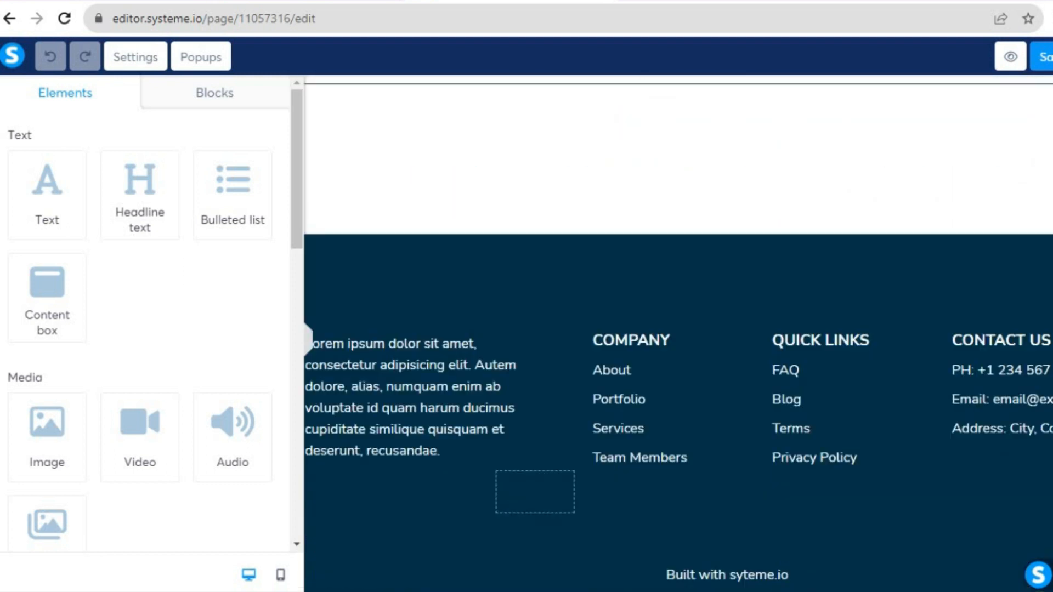
{"action": "scroll", "coordinate": [678, 333], "scroll_direction": "up", "scroll_amount": 10}
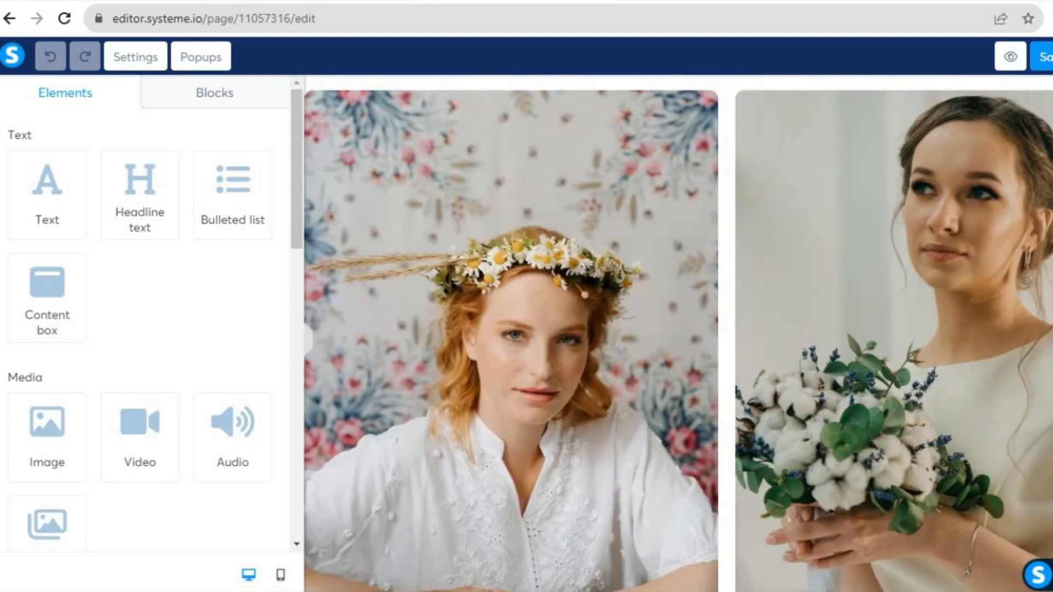
{"action": "scroll", "coordinate": [678, 333], "scroll_direction": "up", "scroll_amount": 10}
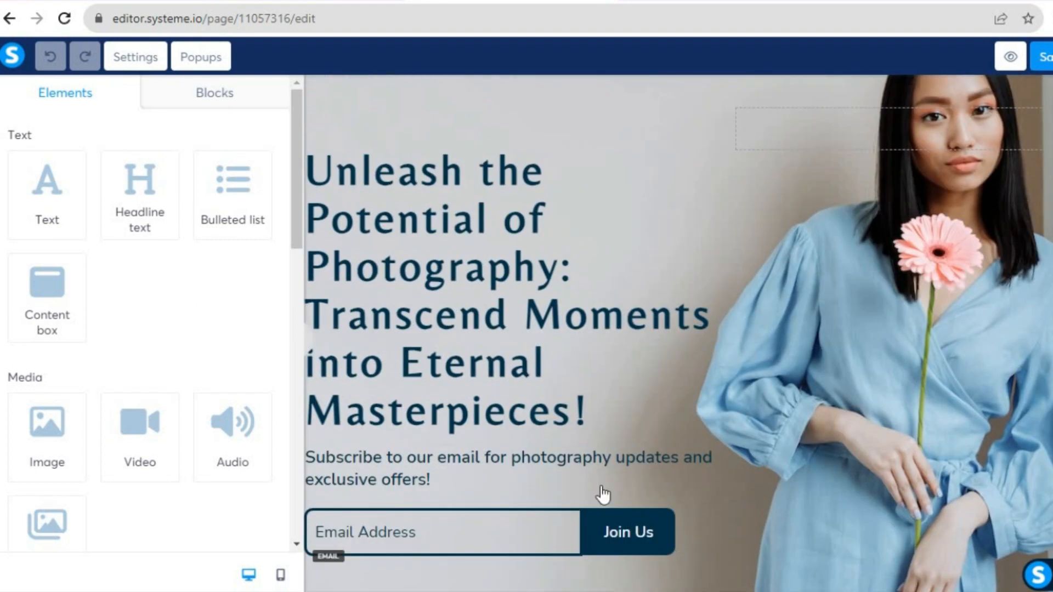
Examine the email field's form settings on the landing page, including the available input types, colors, margins and rounded corners.
{"action": "left_click", "coordinate": [459, 548]}
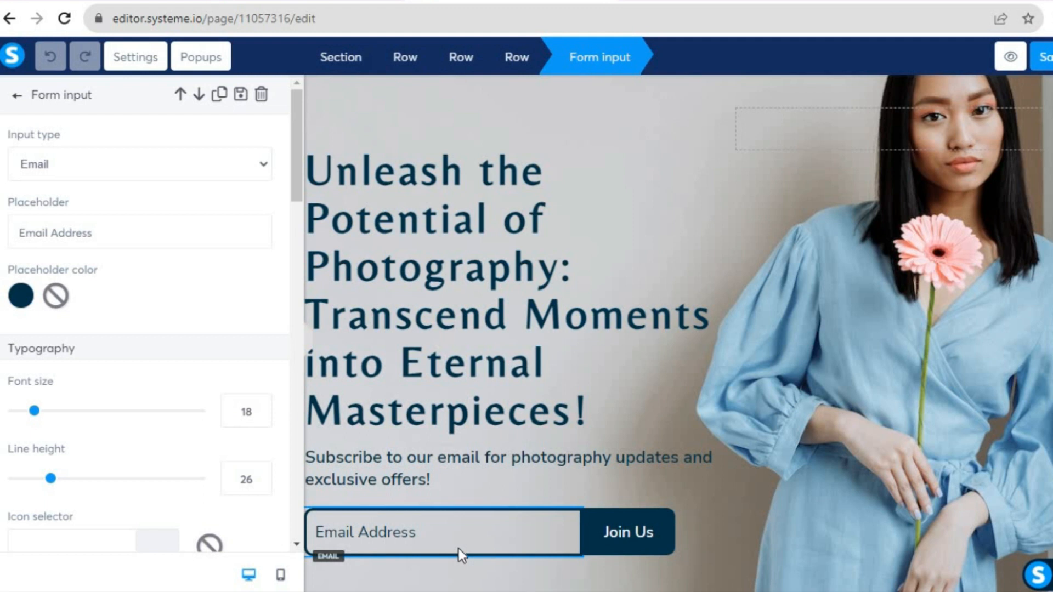
{"action": "left_click", "coordinate": [254, 177]}
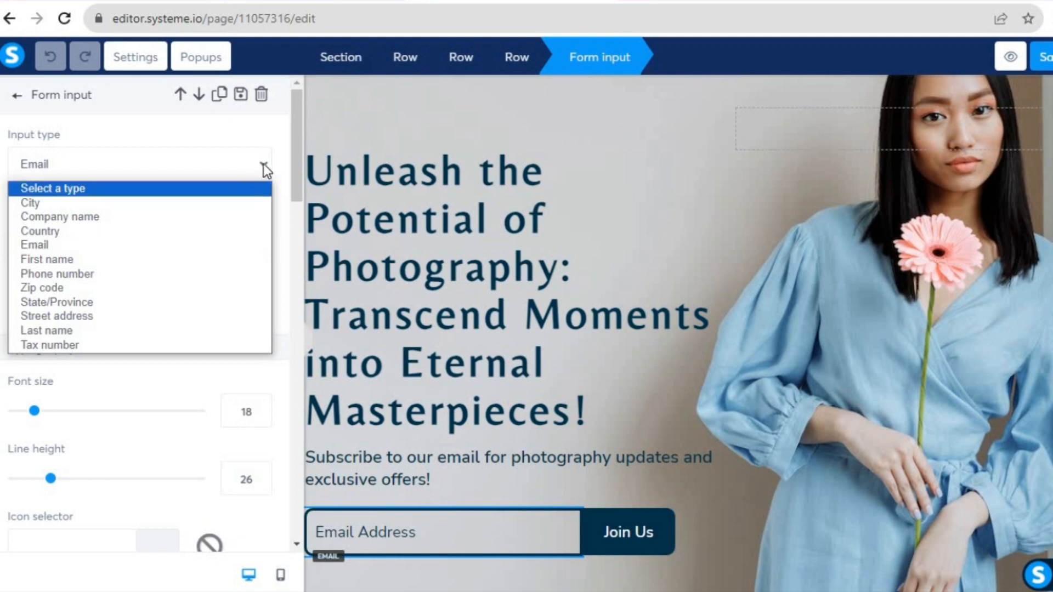
{"action": "left_click", "coordinate": [278, 165]}
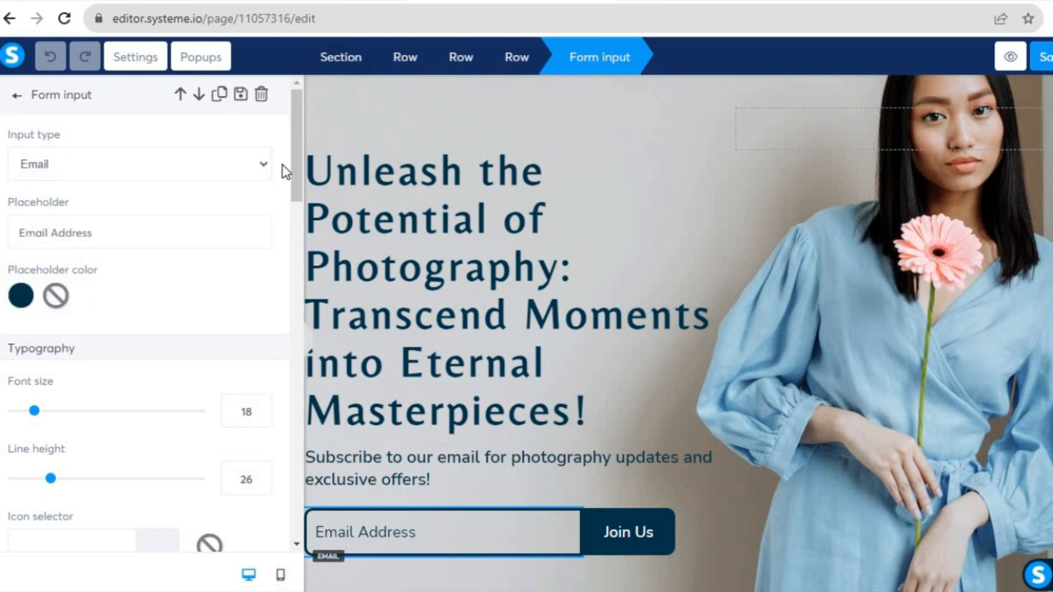
{"action": "scroll", "coordinate": [294, 186], "scroll_direction": "down", "scroll_amount": 12}
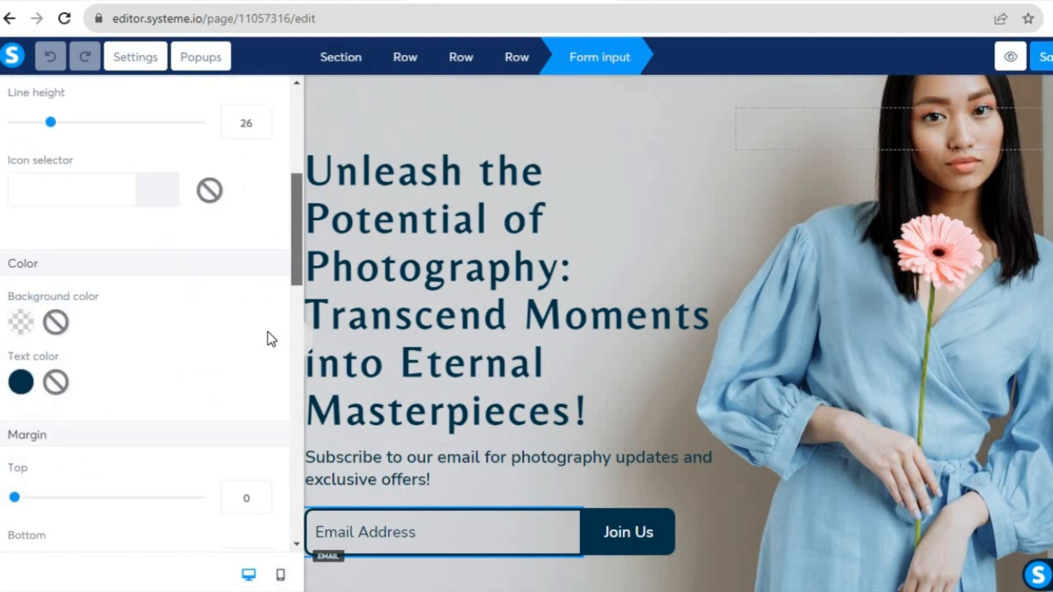
{"action": "scroll", "coordinate": [285, 186], "scroll_direction": "up", "scroll_amount": 10}
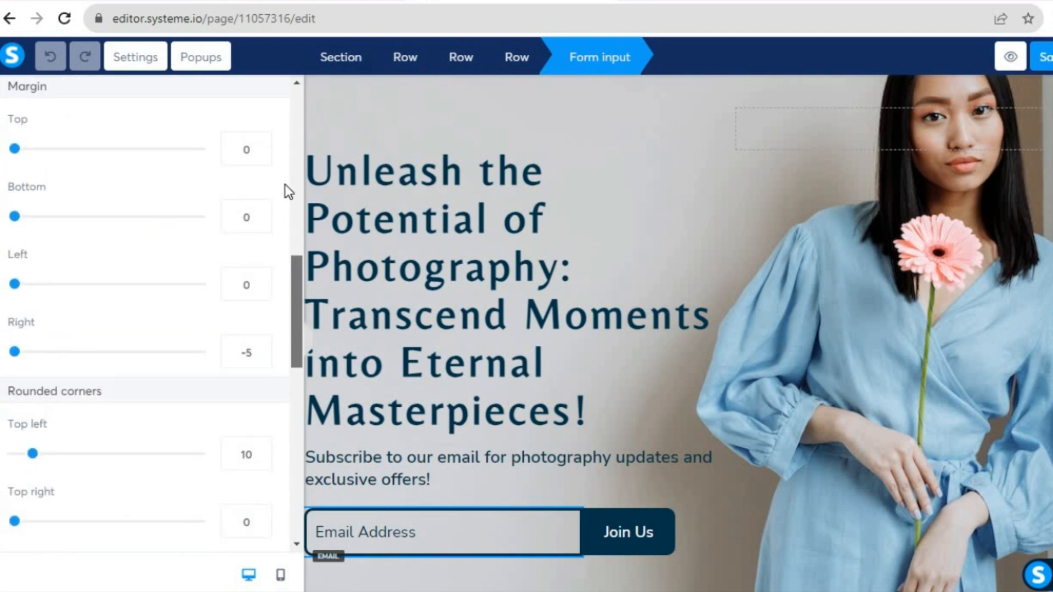
{"action": "left_click", "coordinate": [409, 152]}
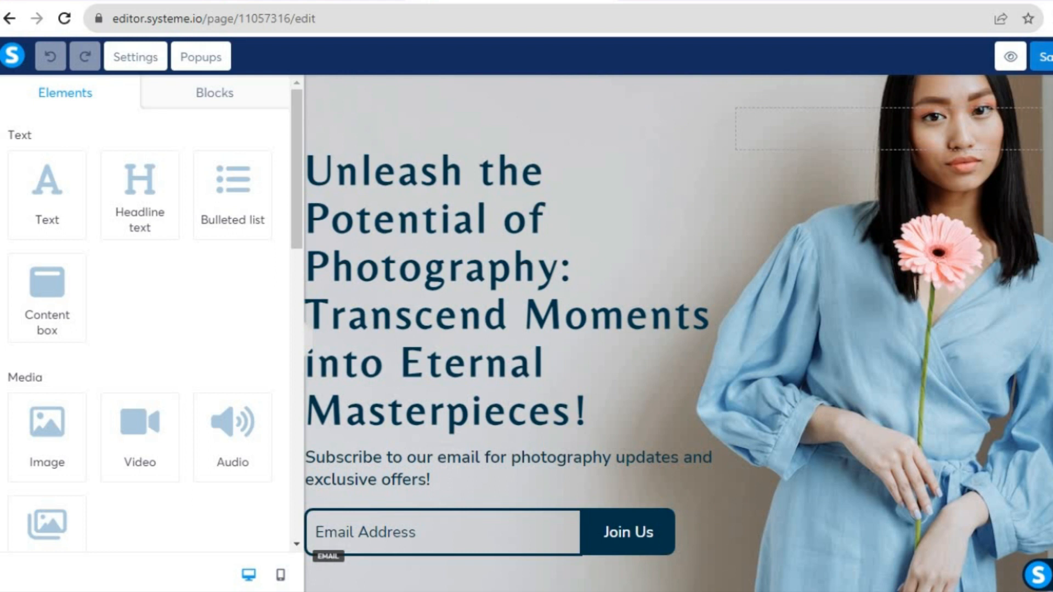
Save the landing page, return to the Test funnel and move the landing page step above Order Form.
{"action": "left_click", "coordinate": [1046, 57]}
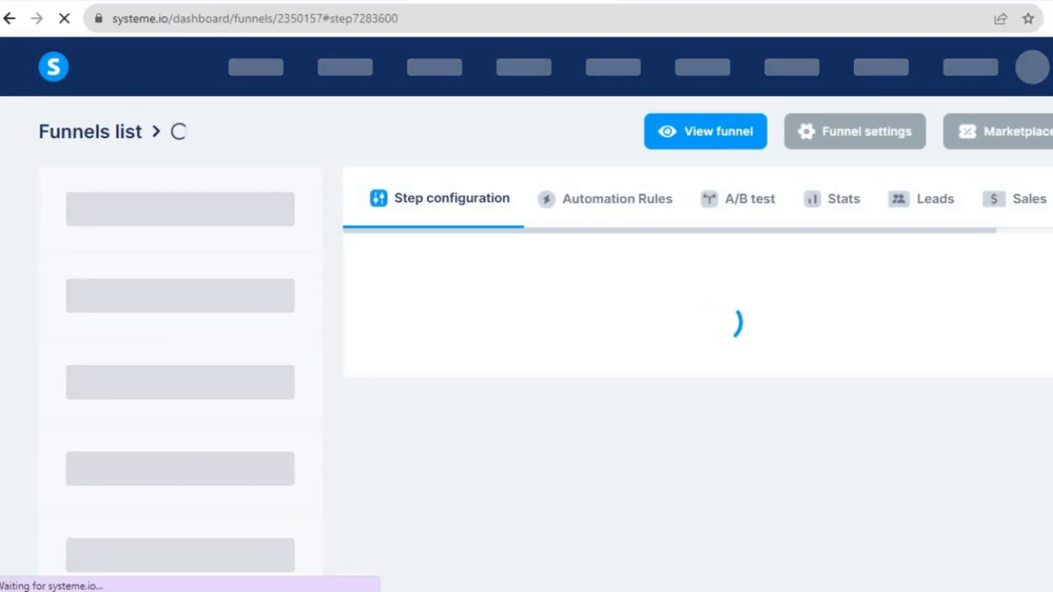
{"action": "scroll", "coordinate": [527, 314], "scroll_direction": "down", "scroll_amount": 1}
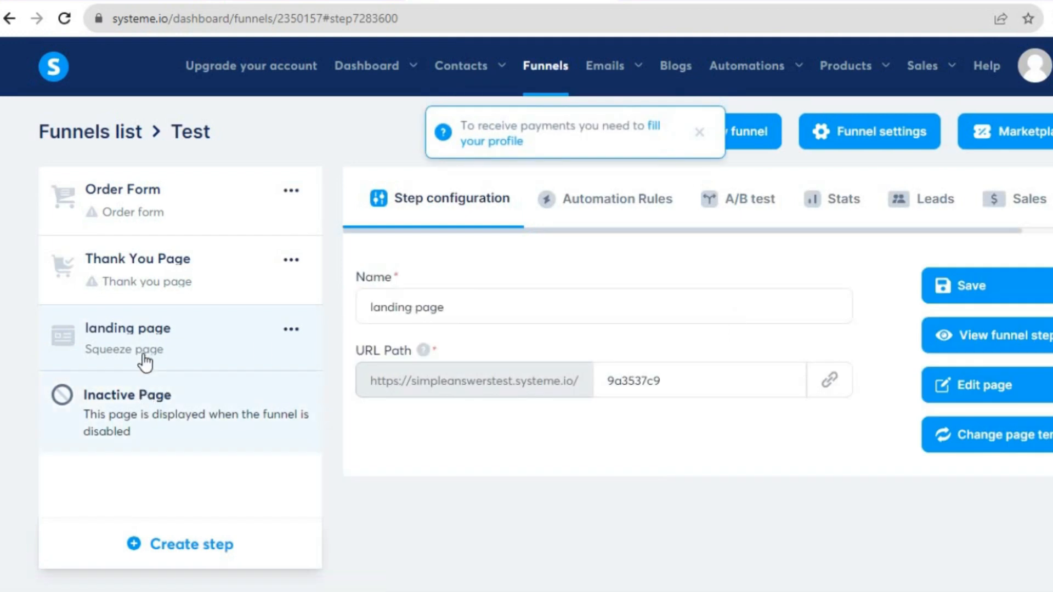
{"action": "left_click_drag", "start_coordinate": [141, 324], "coordinate": [151, 233]}
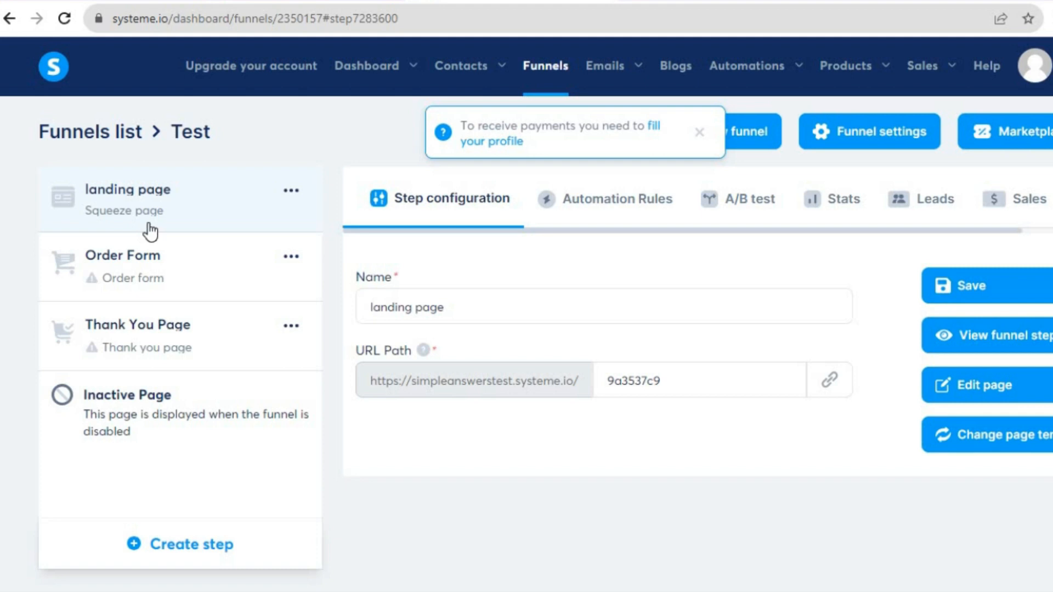
Choose the "Confirm and pay" template for the Order Form step and open its page for editing.
{"action": "left_click", "coordinate": [148, 276]}
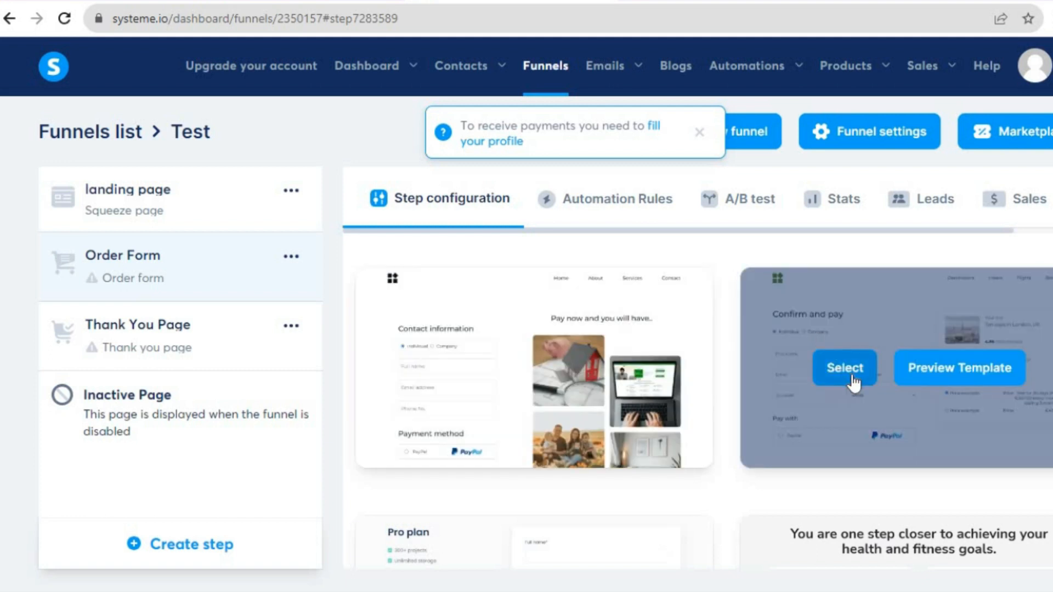
{"action": "left_click", "coordinate": [851, 378]}
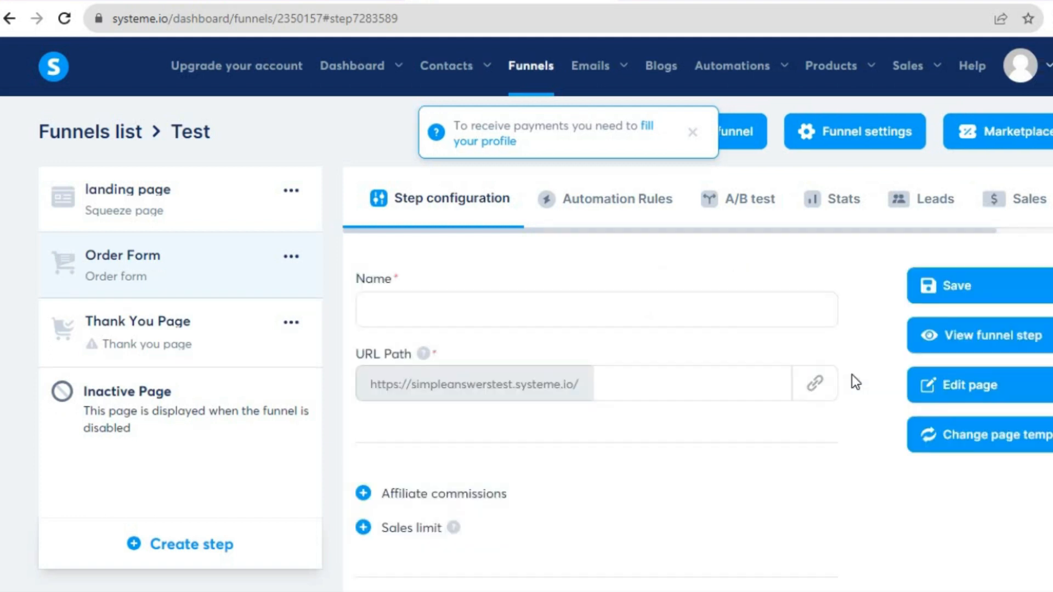
{"action": "left_click", "coordinate": [965, 386]}
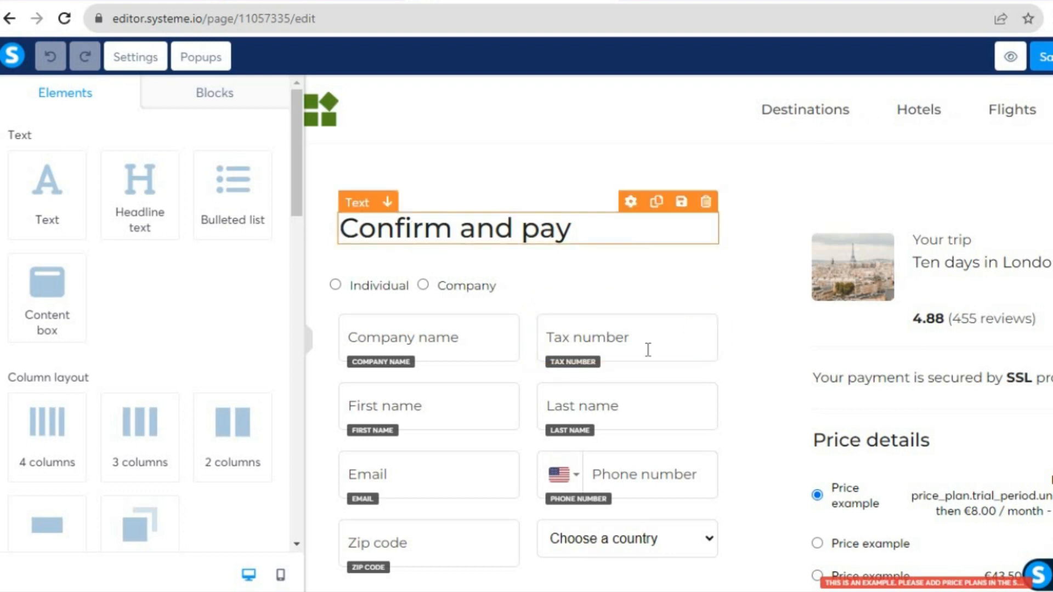
Review the order form's contact fields, payment methods and cancellation policy, and save the page to return to the funnel.
{"action": "scroll", "coordinate": [898, 222], "scroll_direction": "down", "scroll_amount": 7}
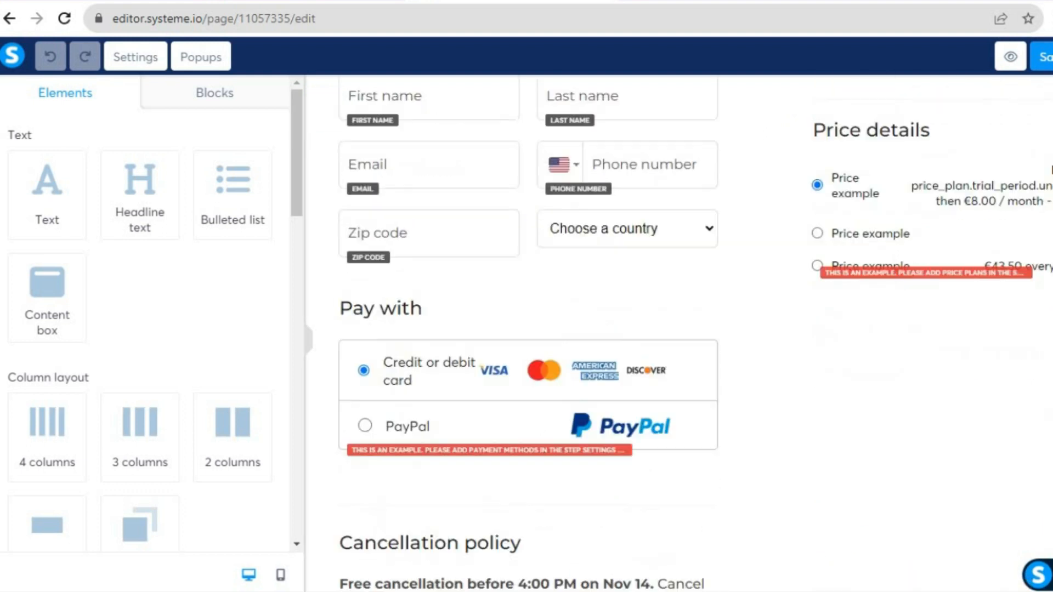
{"action": "scroll", "coordinate": [898, 222], "scroll_direction": "up", "scroll_amount": 7}
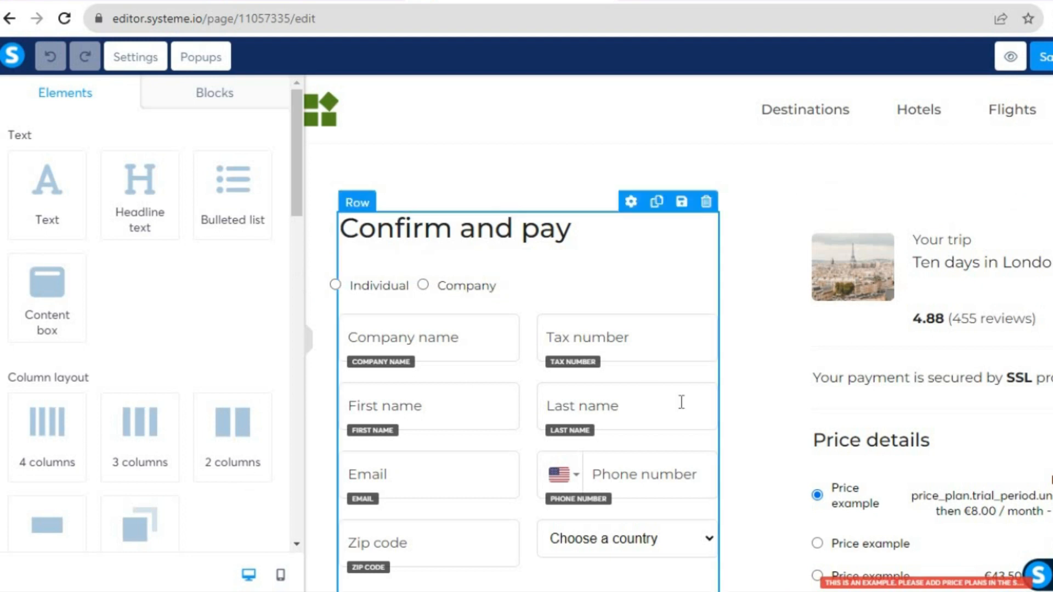
{"action": "scroll", "coordinate": [678, 333], "scroll_direction": "down", "scroll_amount": 6}
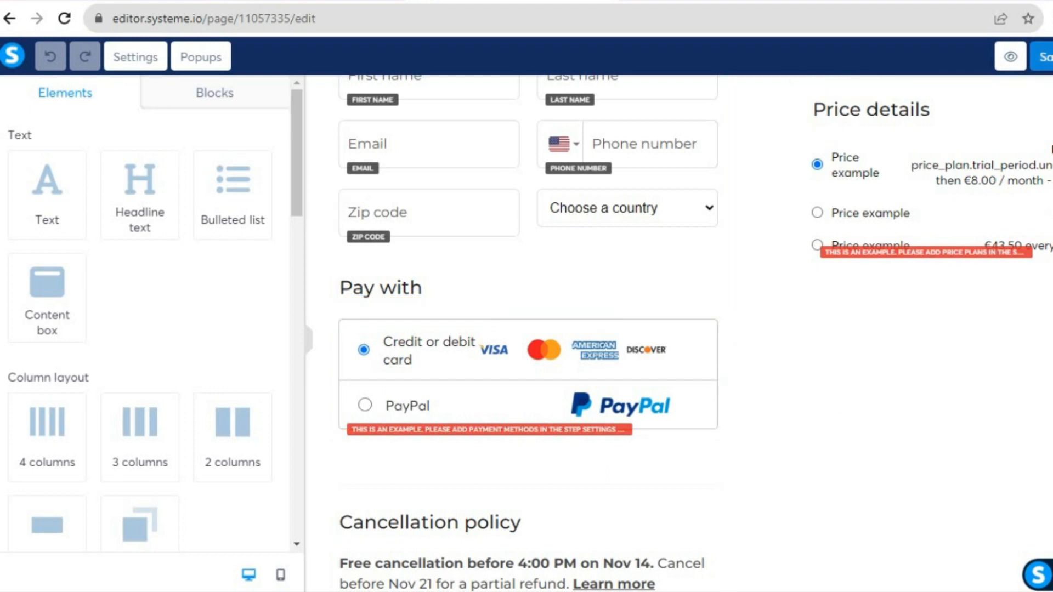
{"action": "left_click", "coordinate": [1045, 56]}
{"action": "left_click", "coordinate": [1051, 56]}
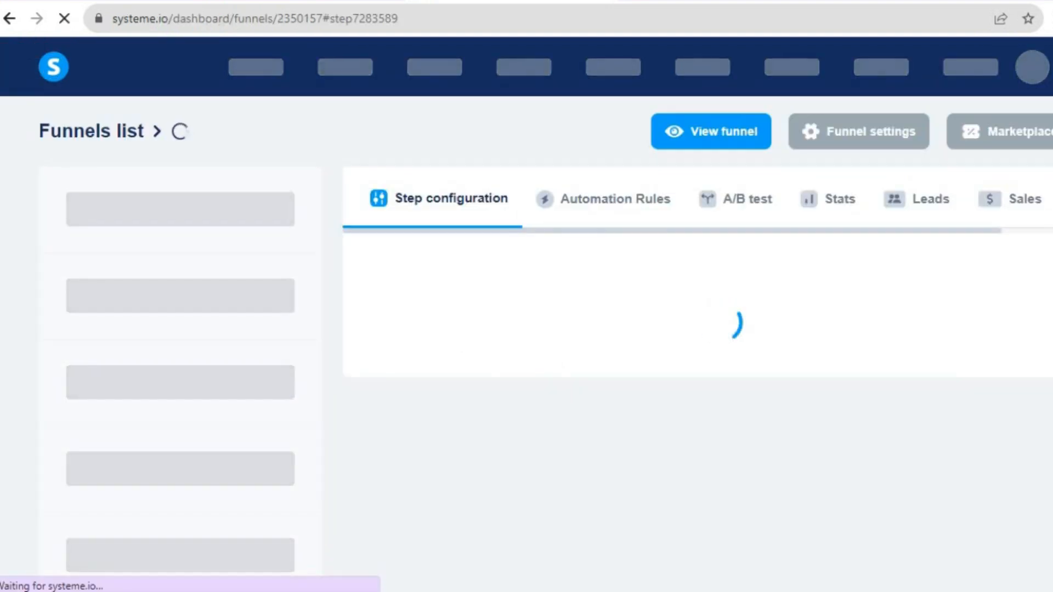
Choose the "A big thank you!" template for the Thank You Page step and look through its page in the editor.
{"action": "scroll", "coordinate": [321, 295], "scroll_direction": "down", "scroll_amount": 1}
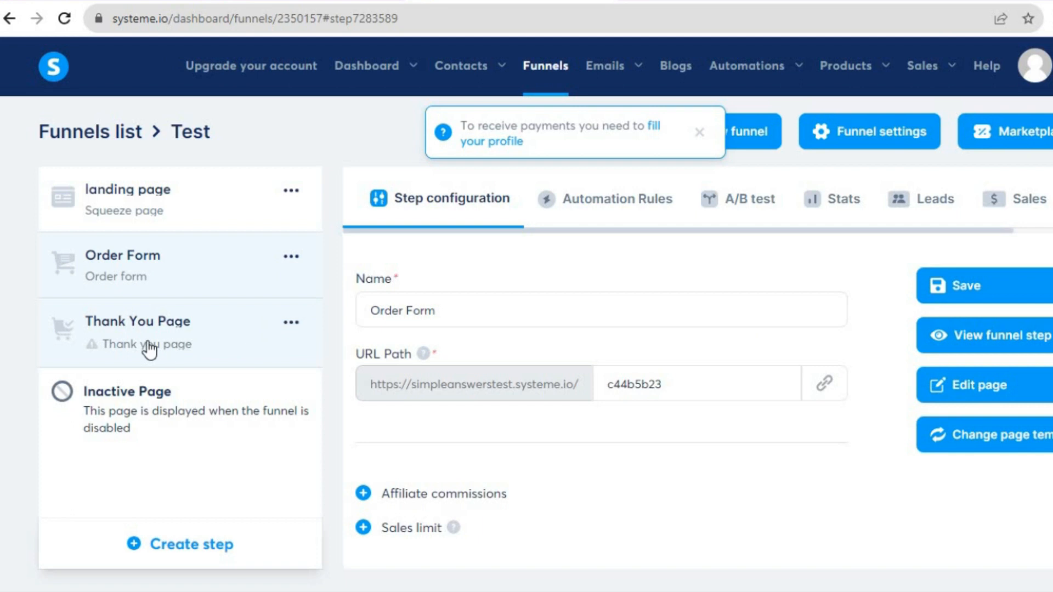
{"action": "left_click", "coordinate": [148, 349]}
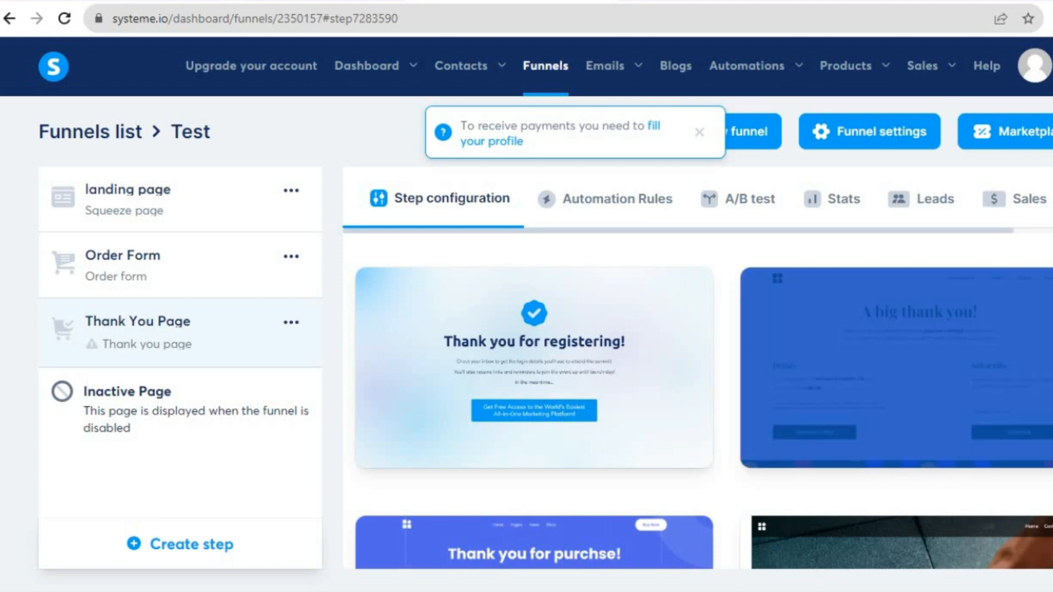
{"action": "left_click", "coordinate": [855, 372]}
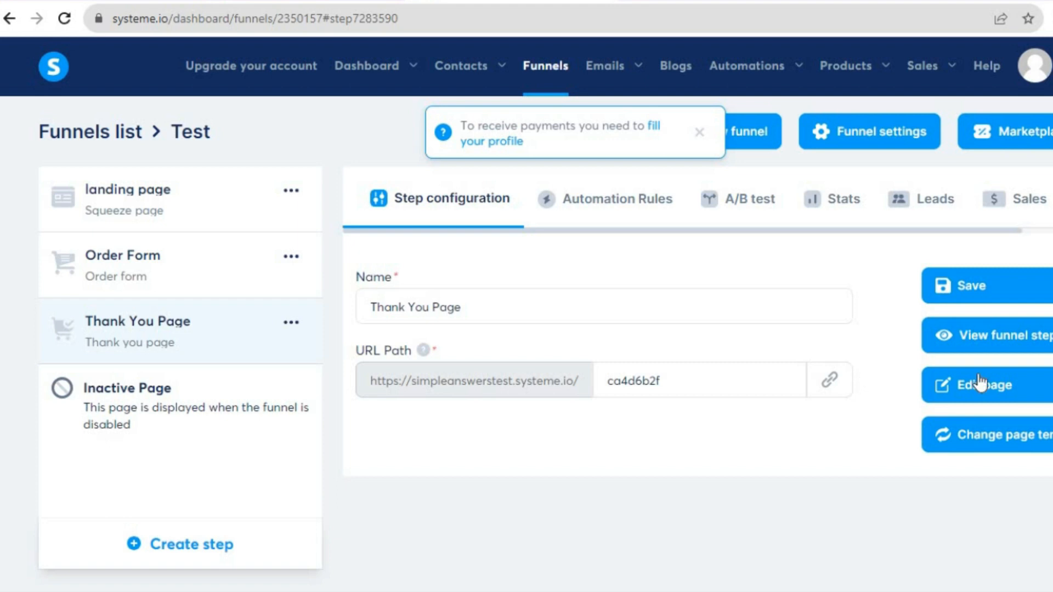
{"action": "left_click", "coordinate": [982, 383]}
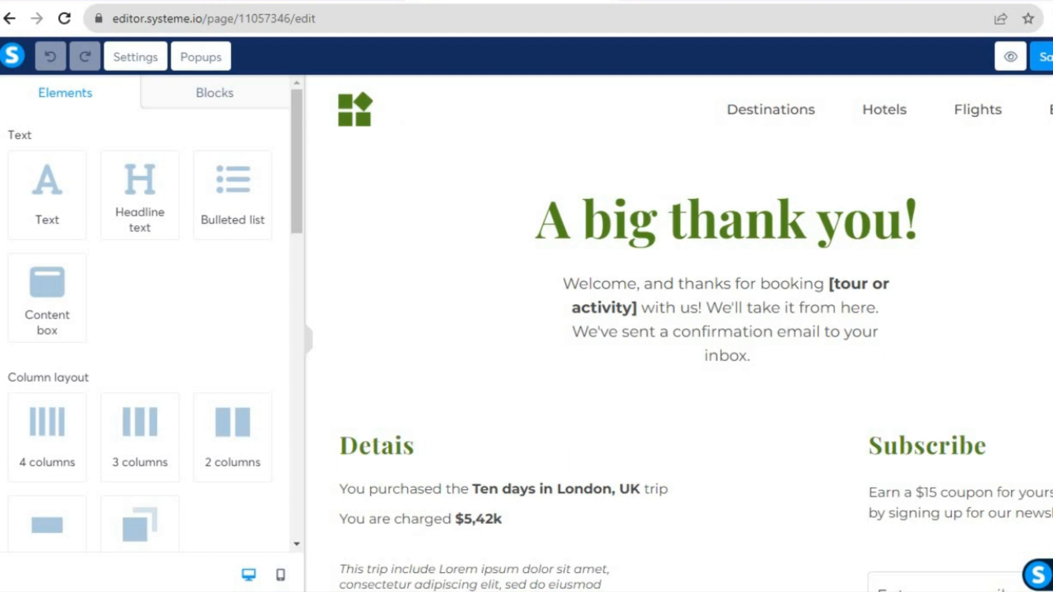
{"action": "scroll", "coordinate": [679, 329], "scroll_direction": "down", "scroll_amount": 10}
{"action": "scroll", "coordinate": [679, 330], "scroll_direction": "up", "scroll_amount": 10}
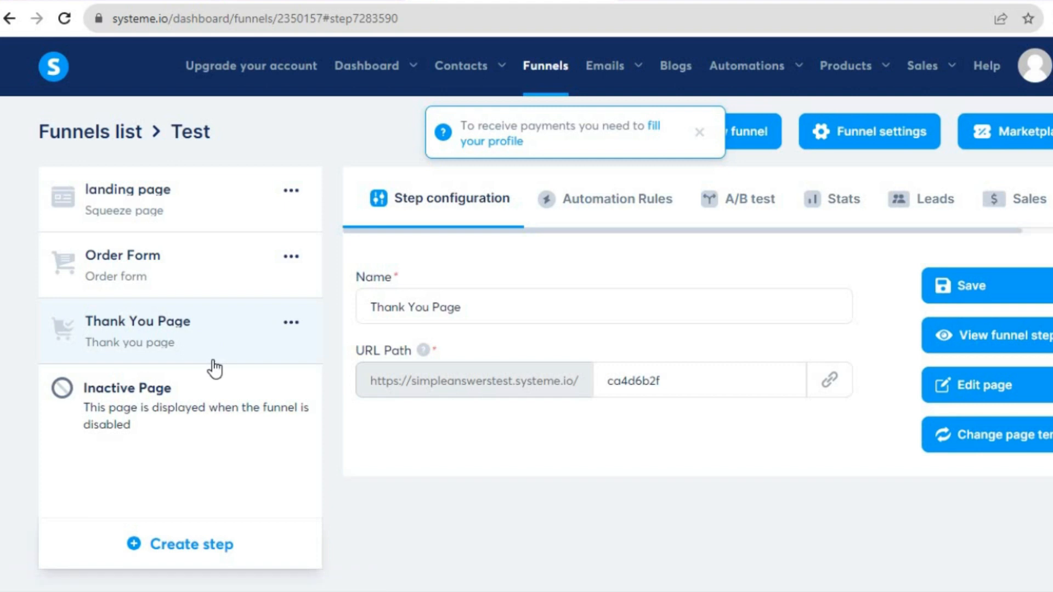
Open the profile from the payment notice, dismiss the notice and look through the available payment gateways.
{"action": "left_click", "coordinate": [655, 131]}
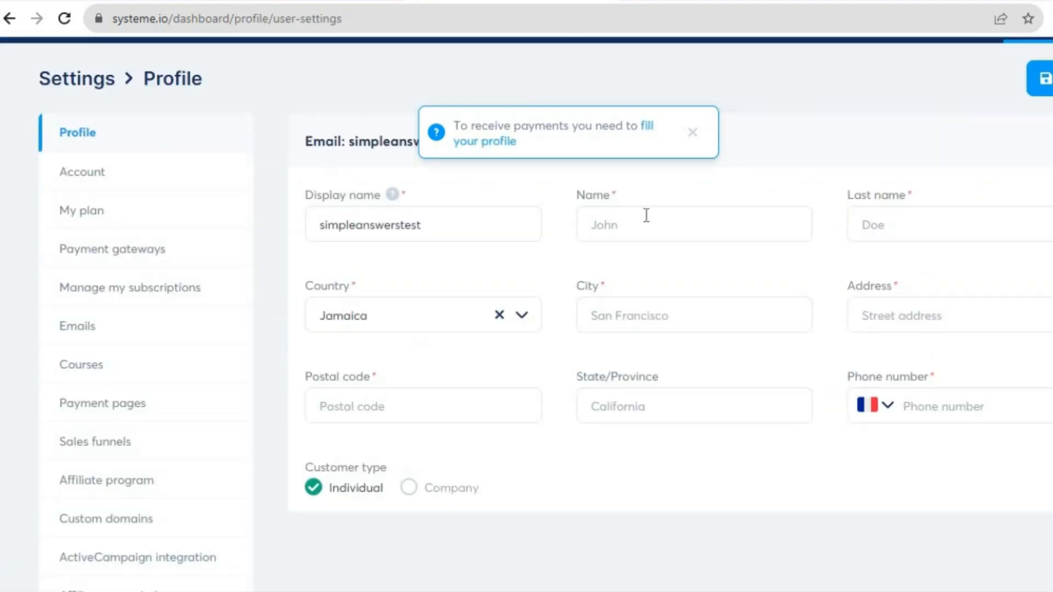
{"action": "left_click", "coordinate": [693, 132]}
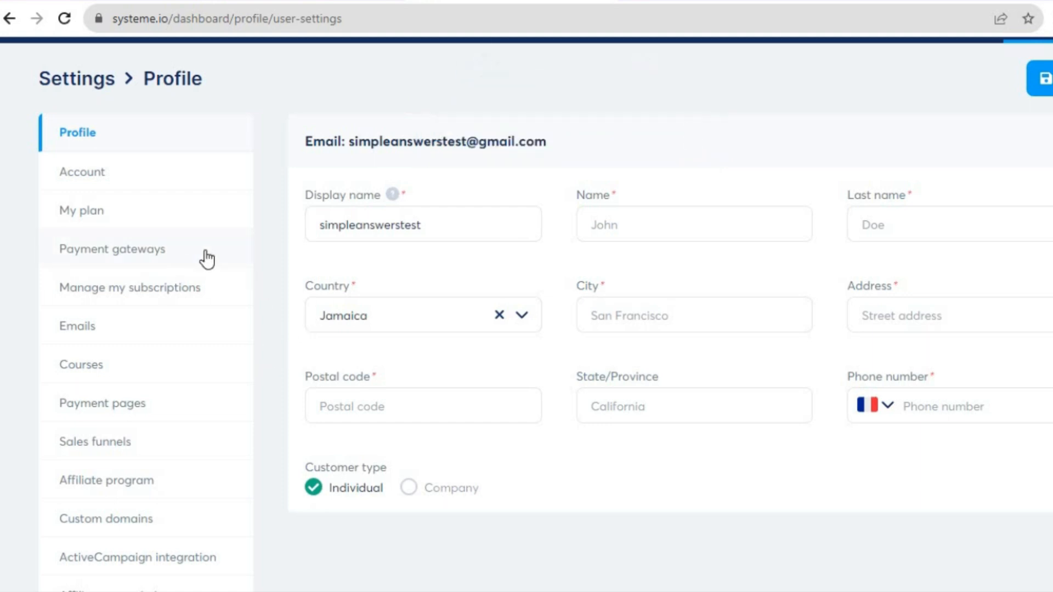
{"action": "left_click", "coordinate": [151, 250]}
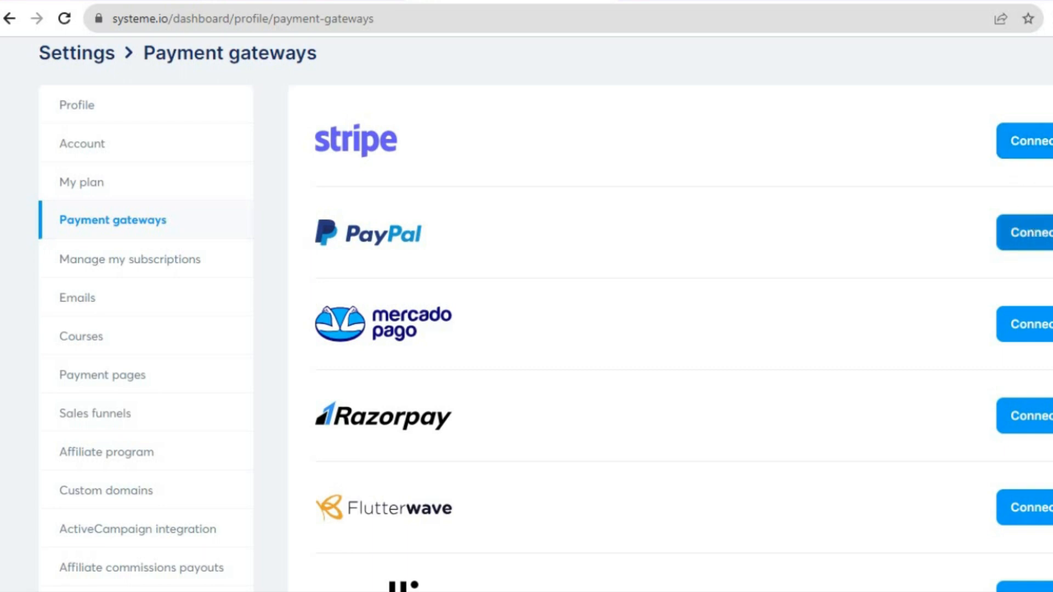
{"action": "scroll", "coordinate": [546, 315], "scroll_direction": "down", "scroll_amount": 5}
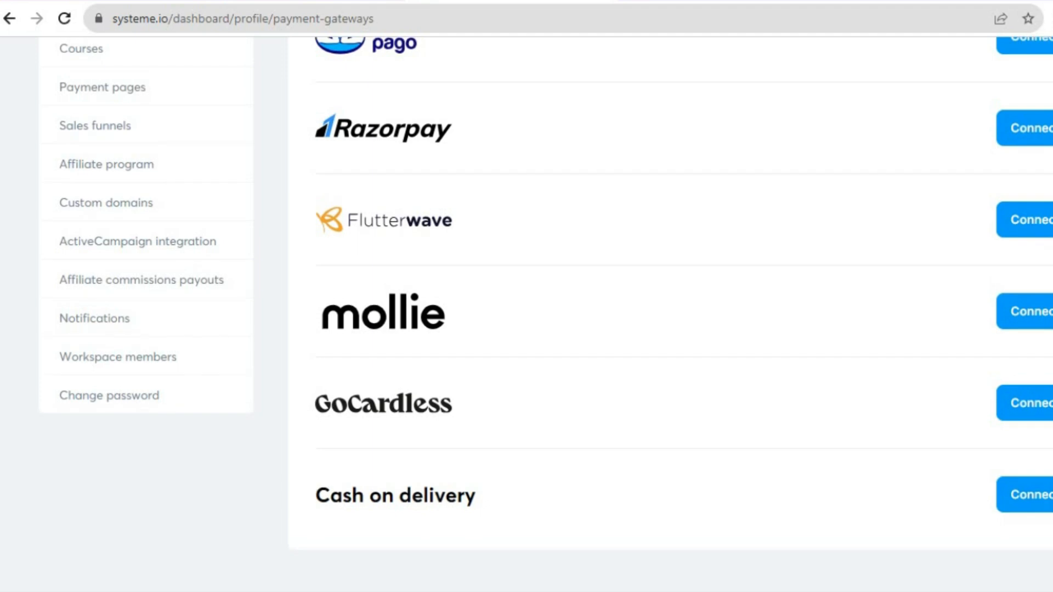
{"action": "scroll", "coordinate": [545, 314], "scroll_direction": "up", "scroll_amount": 6}
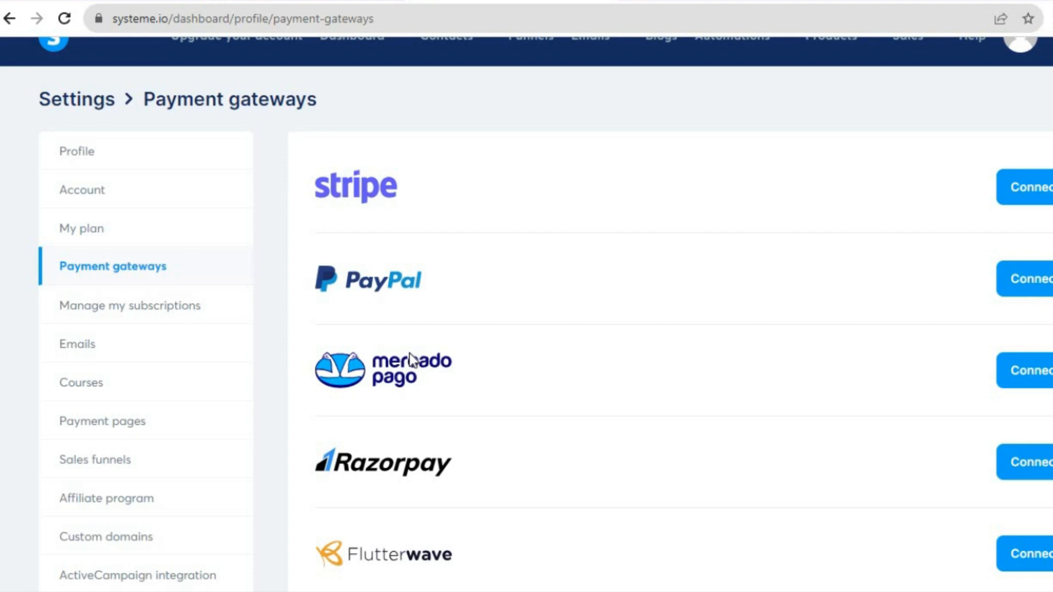
{"action": "scroll", "coordinate": [527, 315], "scroll_direction": "up", "scroll_amount": 1}
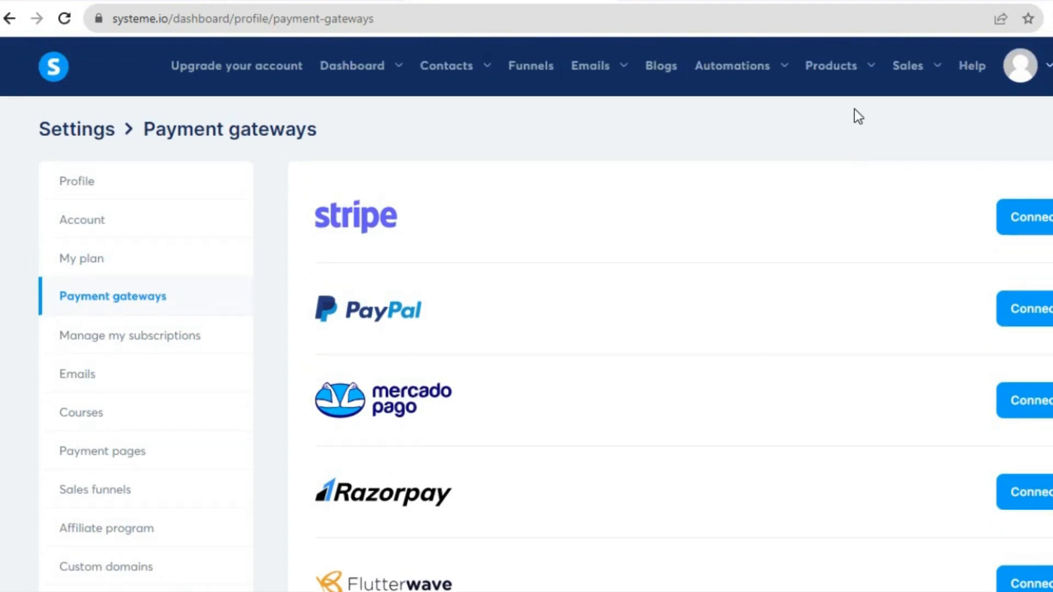
Look over the Courses, Physical products, Communities and Orders pages and return to the funnels list.
{"action": "mouse_move", "coordinate": [839, 71]}
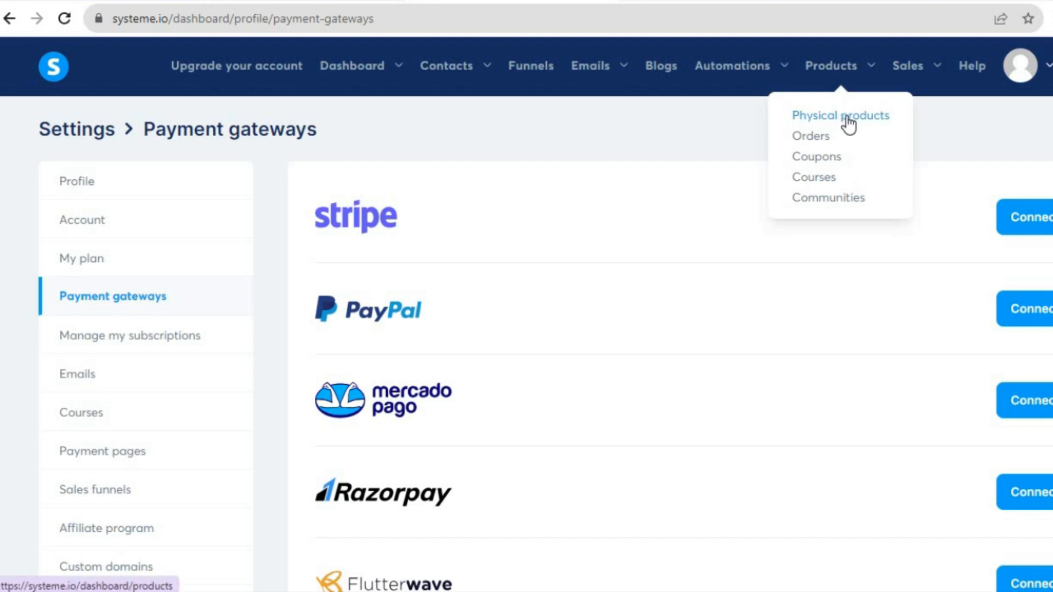
{"action": "left_click", "coordinate": [821, 181]}
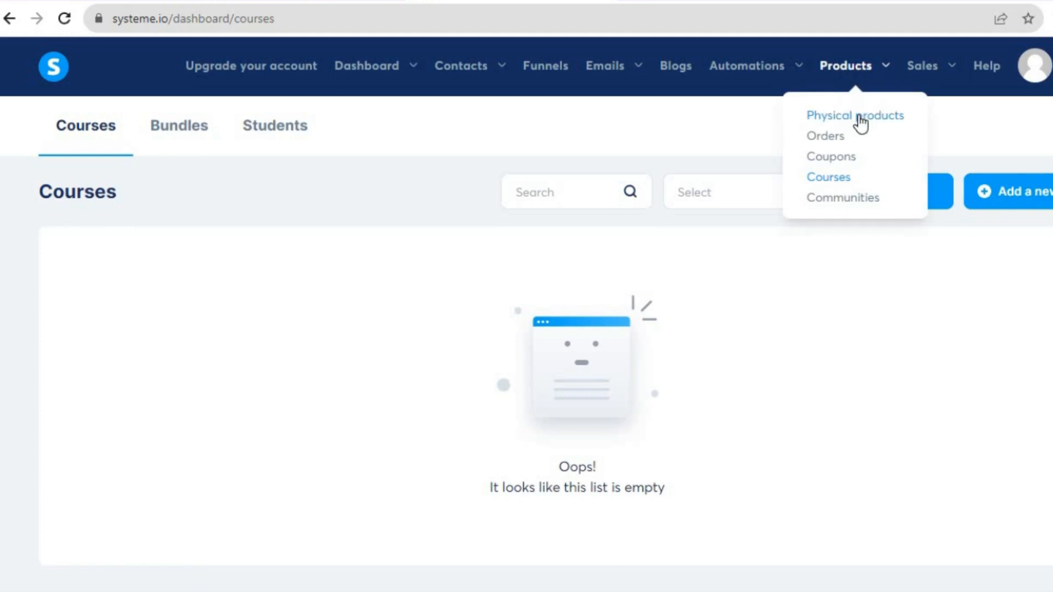
{"action": "left_click", "coordinate": [861, 124]}
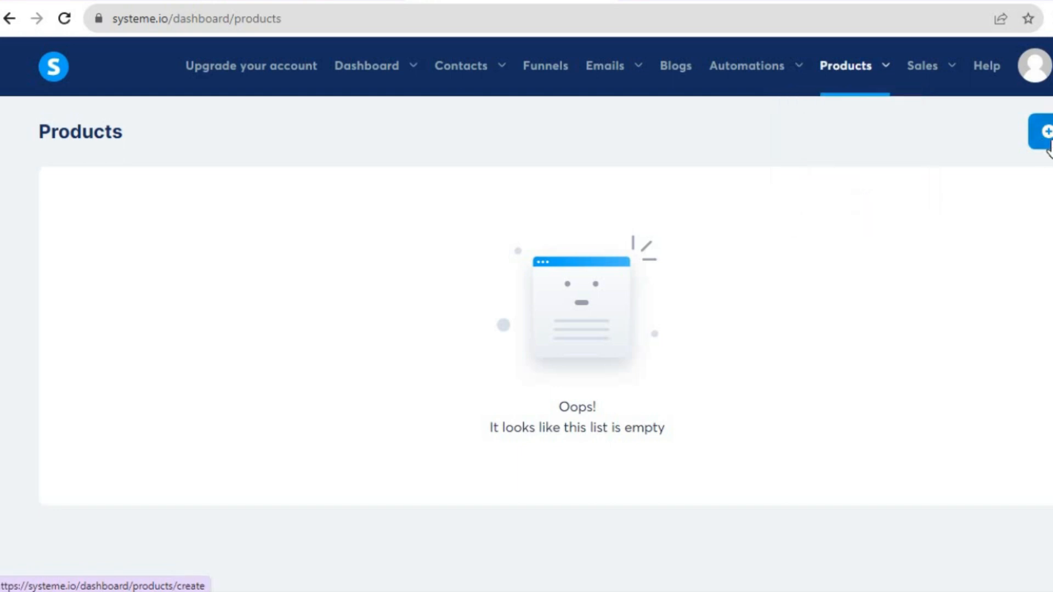
{"action": "mouse_move", "coordinate": [859, 76]}
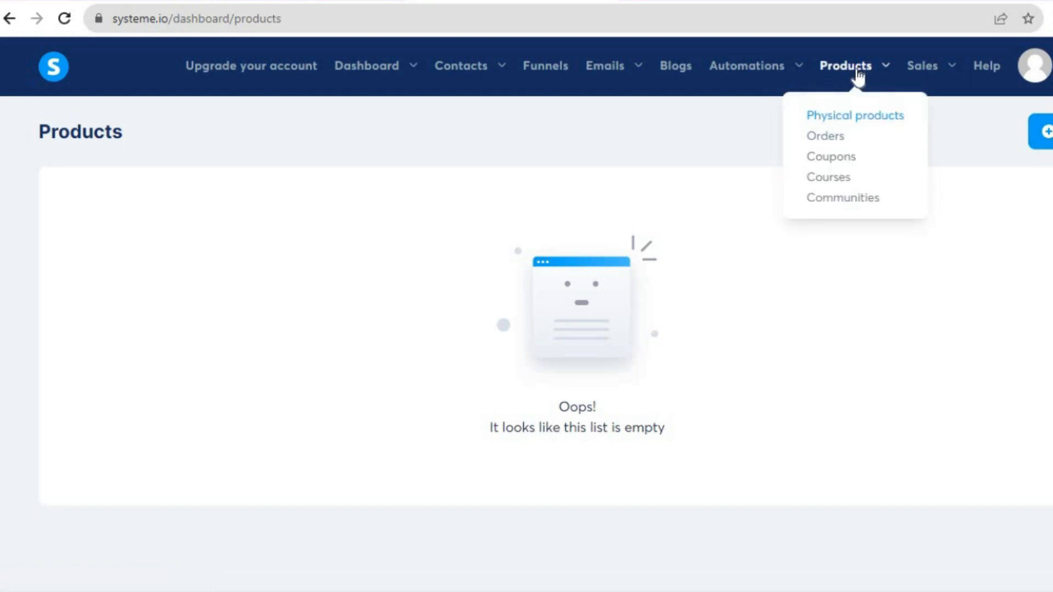
{"action": "left_click", "coordinate": [849, 207]}
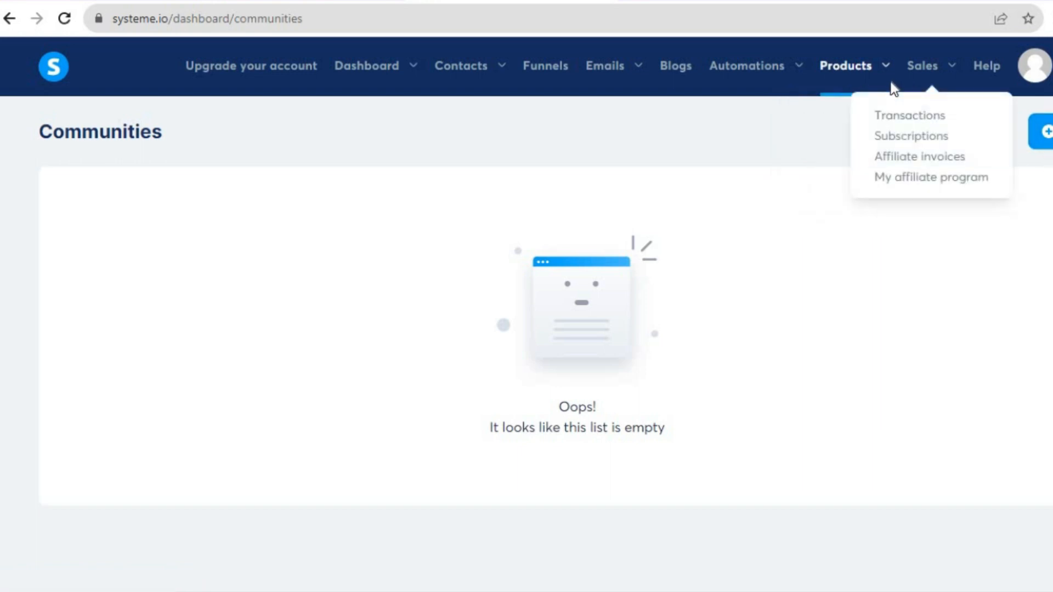
{"action": "mouse_move", "coordinate": [879, 80]}
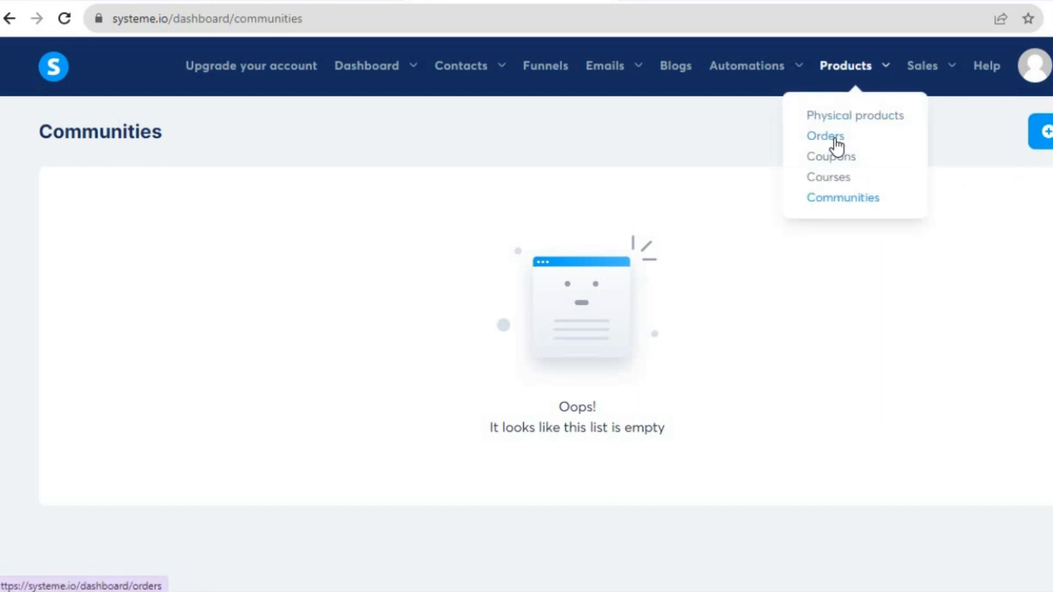
{"action": "left_click", "coordinate": [836, 144]}
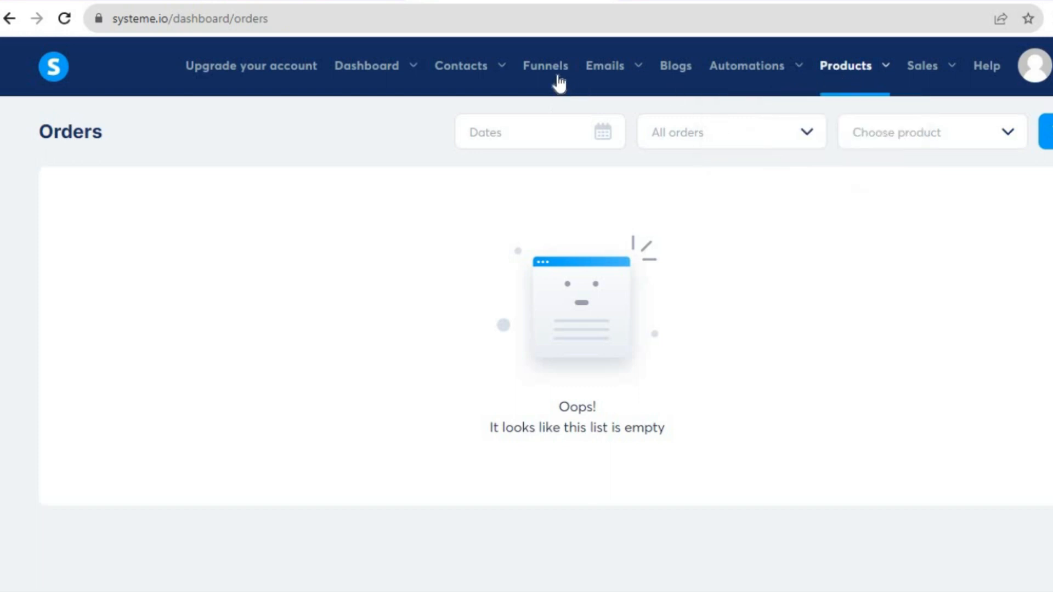
{"action": "left_click", "coordinate": [551, 74]}
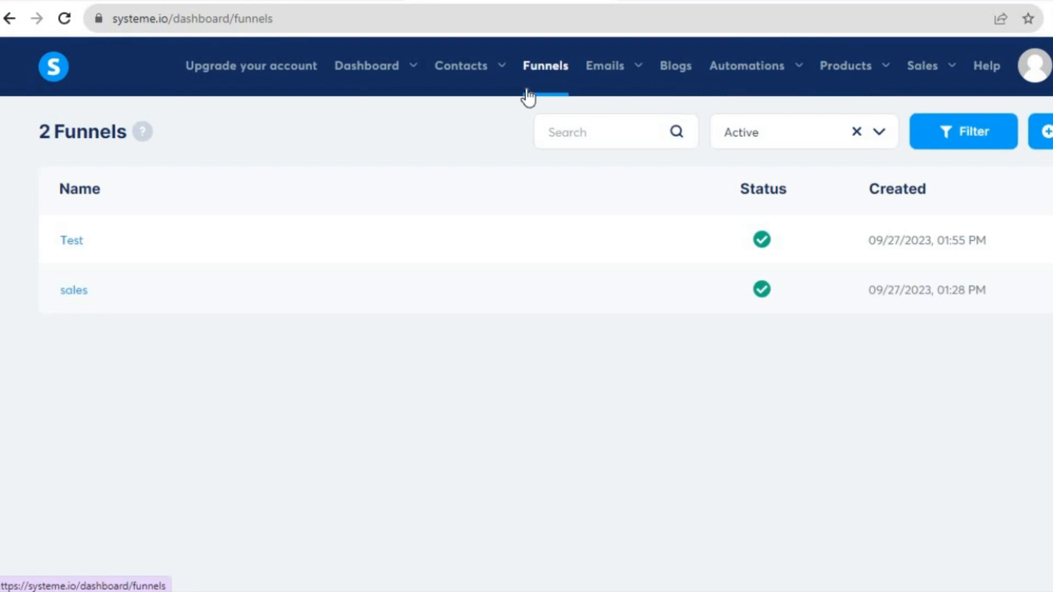
View the Test funnel's live landing page and select its full web address.
{"action": "left_click", "coordinate": [77, 241]}
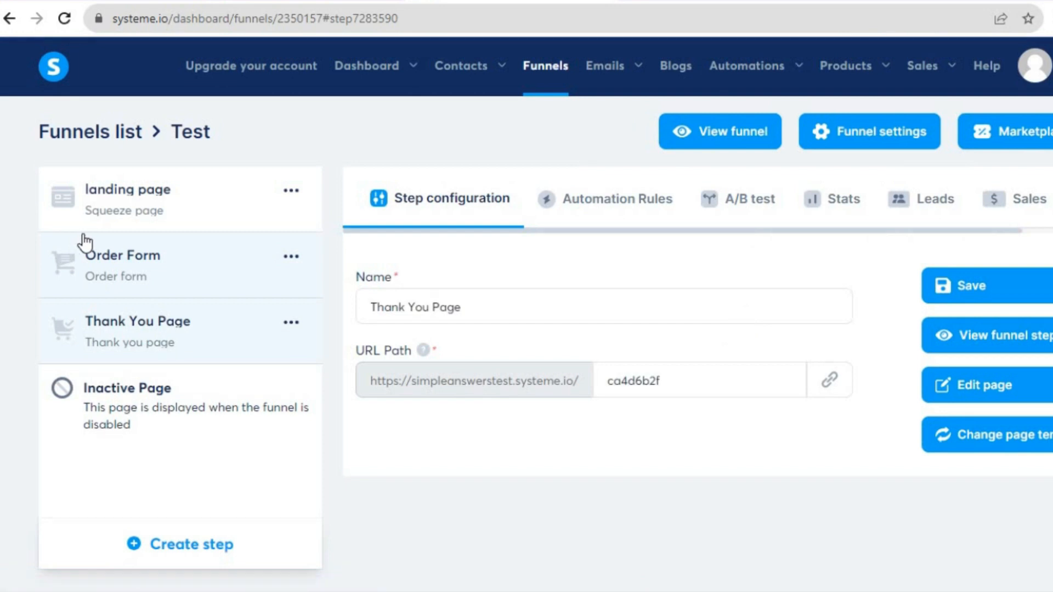
{"action": "left_click", "coordinate": [727, 137]}
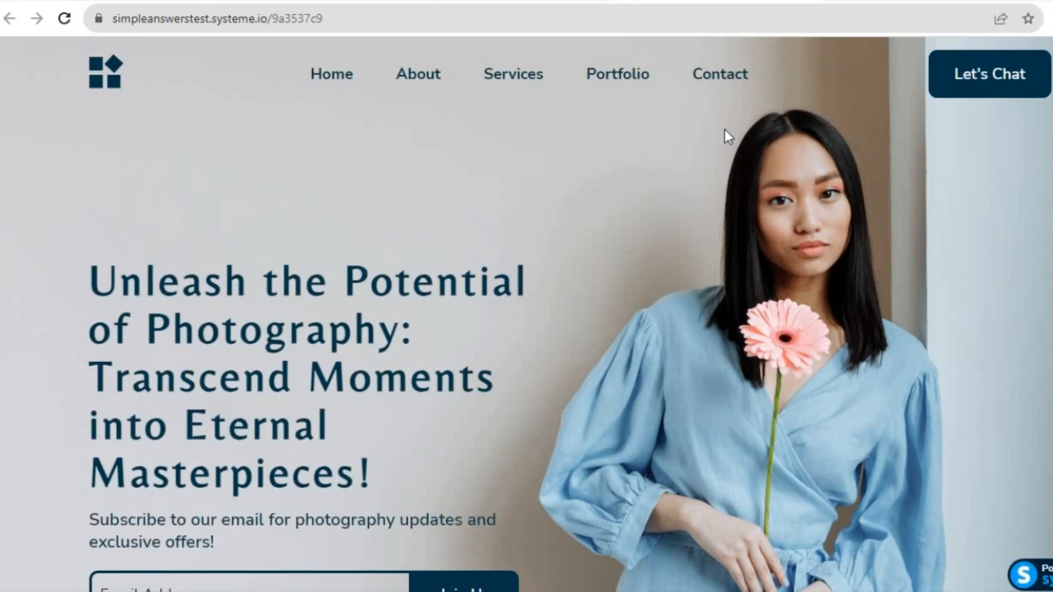
{"action": "left_click", "coordinate": [394, 15]}
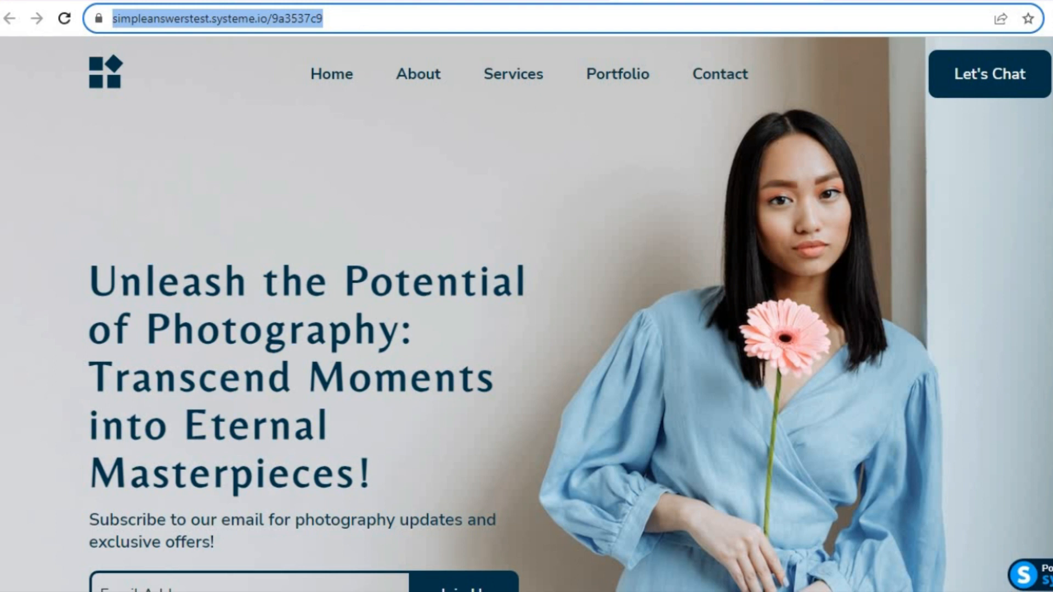
Look through the live landing page's sections down to the exclusive updates sign-up block and return to the hero section.
{"action": "scroll", "coordinate": [526, 315], "scroll_direction": "down", "scroll_amount": 15}
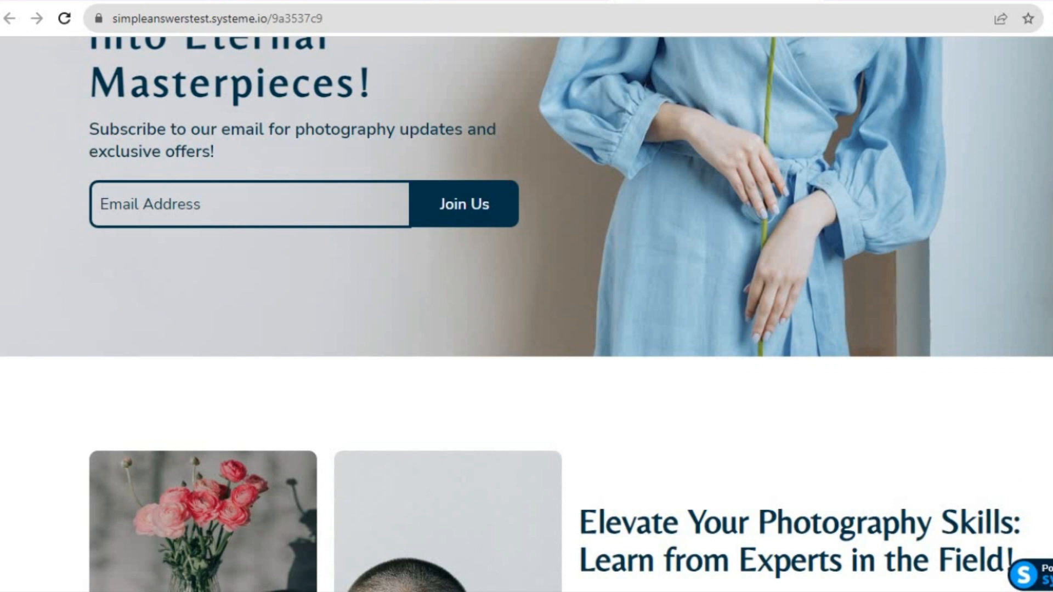
{"action": "scroll", "coordinate": [479, 379], "scroll_direction": "up", "scroll_amount": 15}
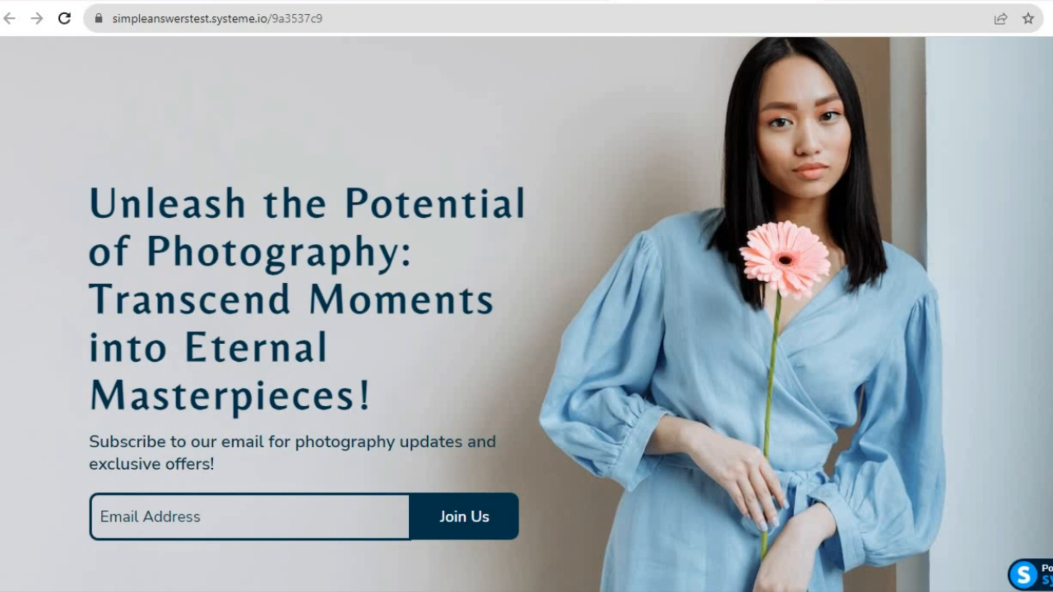
{"action": "scroll", "coordinate": [527, 314], "scroll_direction": "down", "scroll_amount": 20}
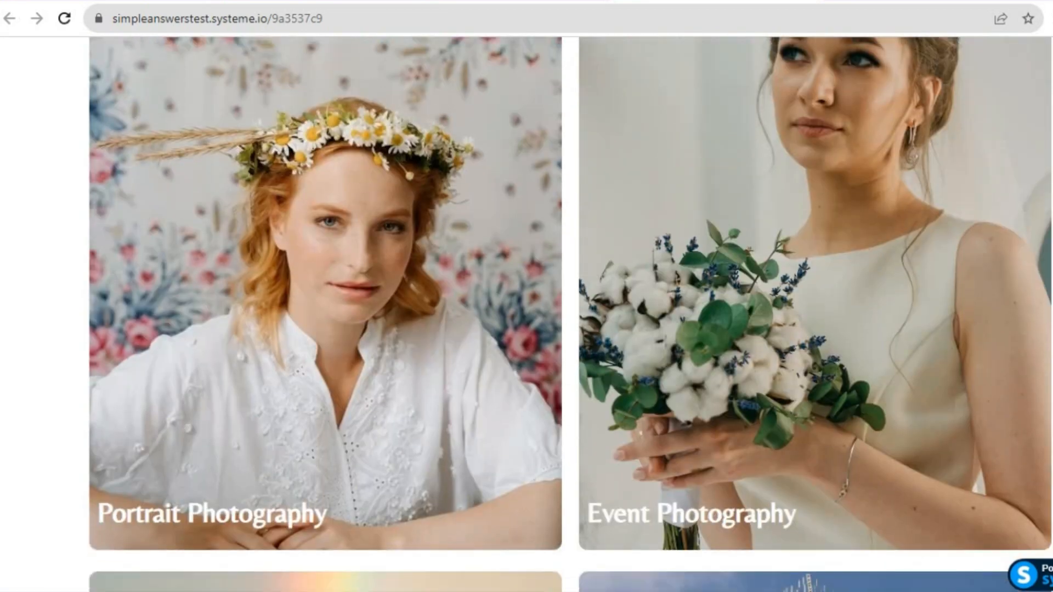
{"action": "scroll", "coordinate": [527, 314], "scroll_direction": "down", "scroll_amount": 15}
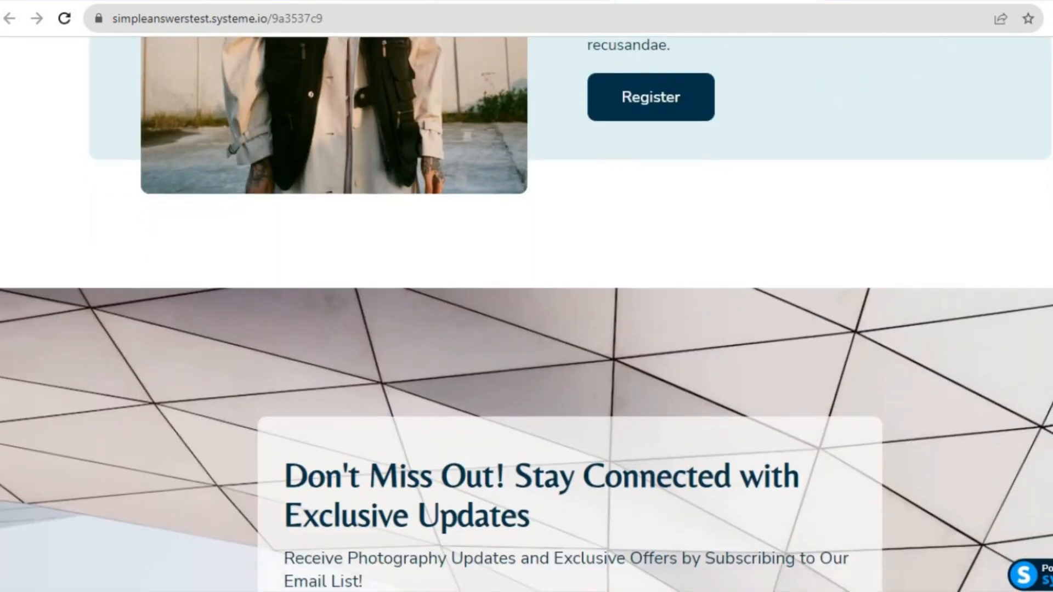
{"action": "scroll", "coordinate": [526, 314], "scroll_direction": "up", "scroll_amount": 3}
{"action": "scroll", "coordinate": [526, 315], "scroll_direction": "up", "scroll_amount": 10}
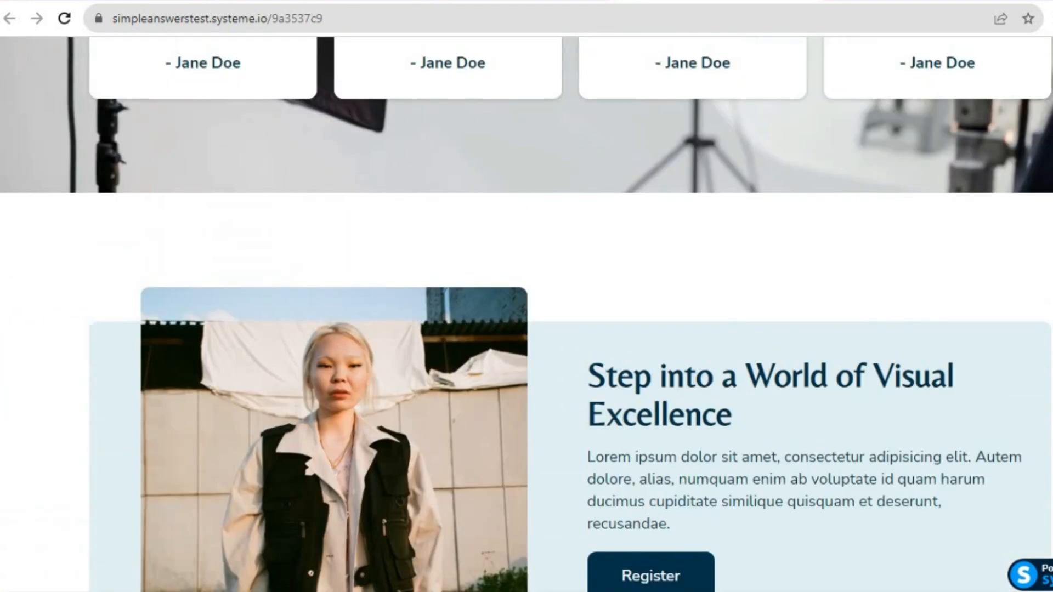
{"action": "scroll", "coordinate": [527, 315], "scroll_direction": "up", "scroll_amount": 8}
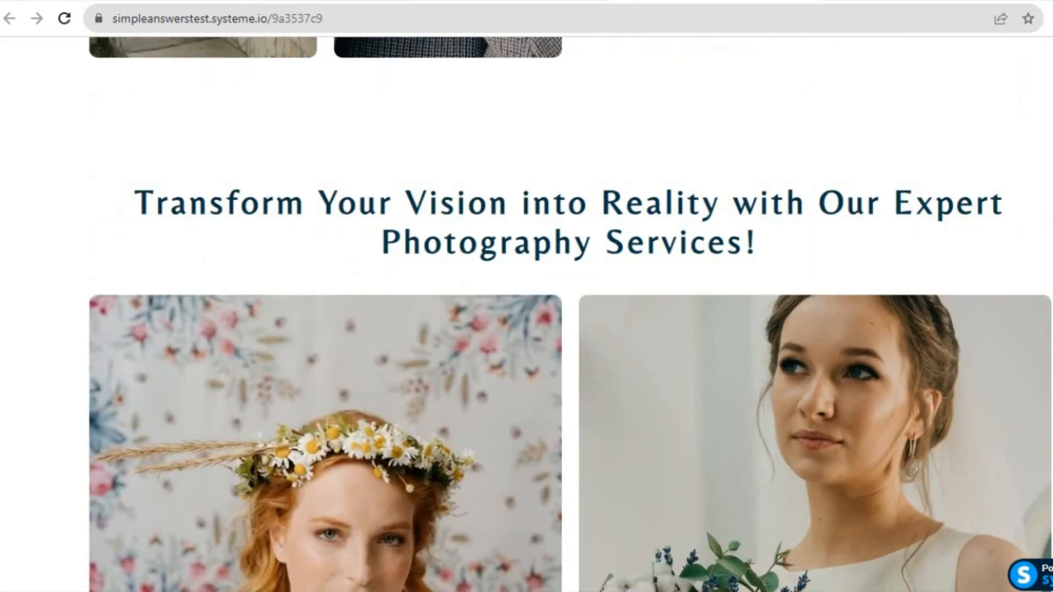
{"action": "scroll", "coordinate": [527, 314], "scroll_direction": "up", "scroll_amount": 10}
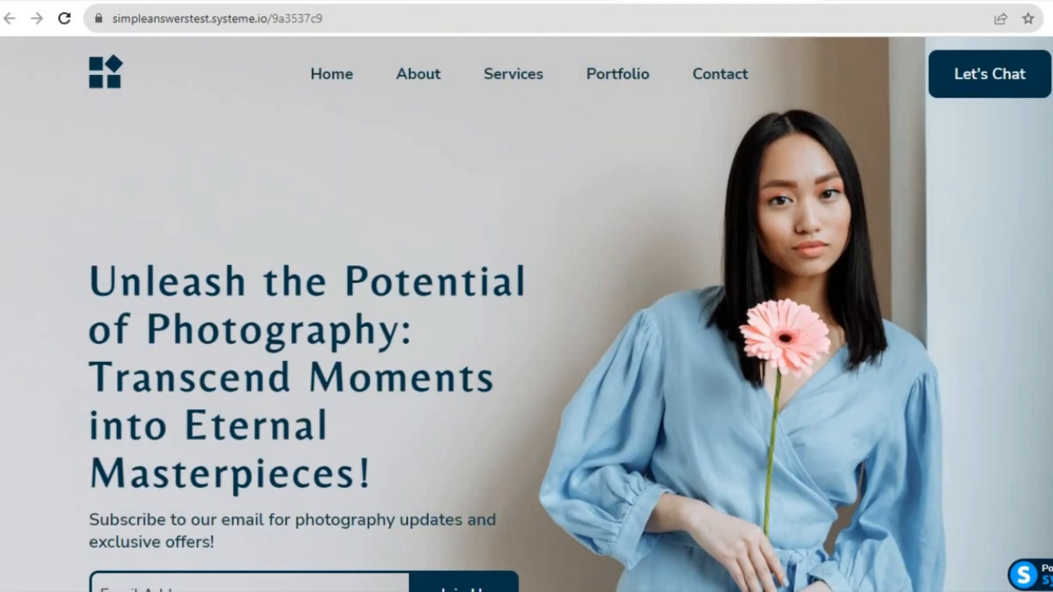